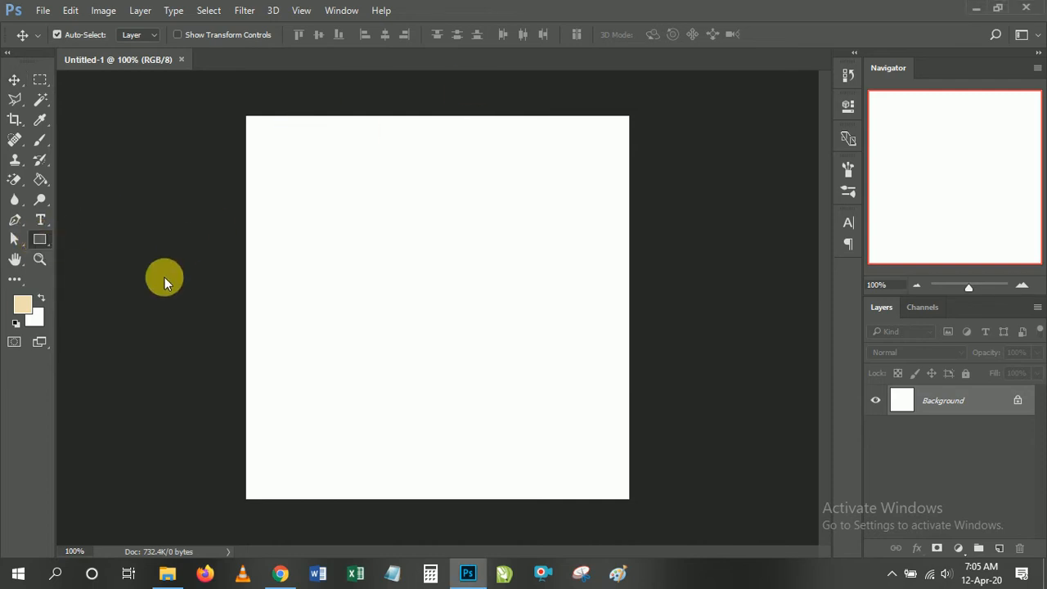
# Draw a light bulb custom shape about 101 by 177 px near the canvas centre and hide its layer.
pyautogui.click(46, 238)
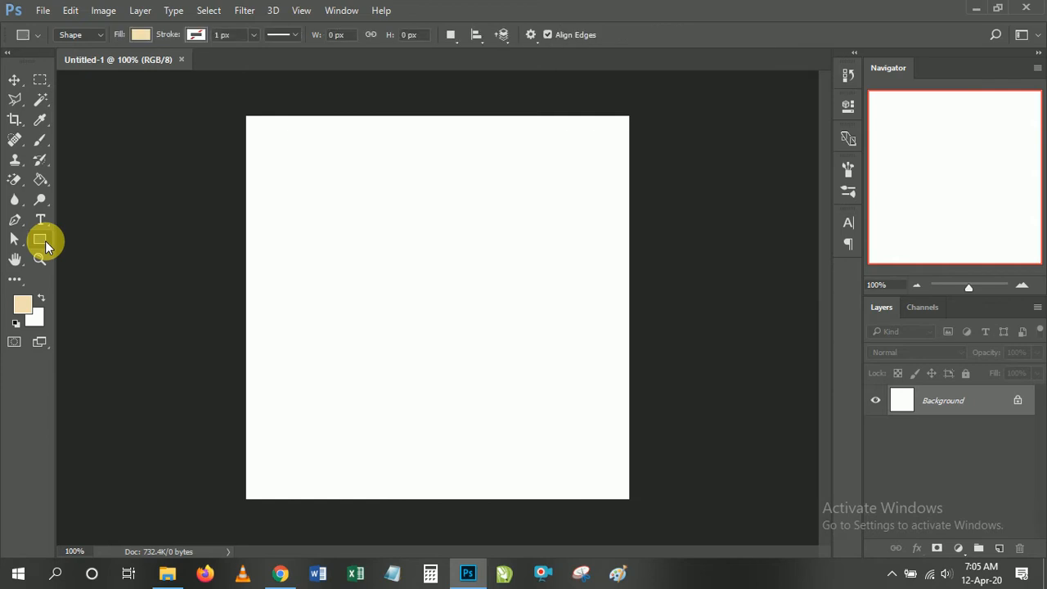
pyautogui.rightClick(39, 239)
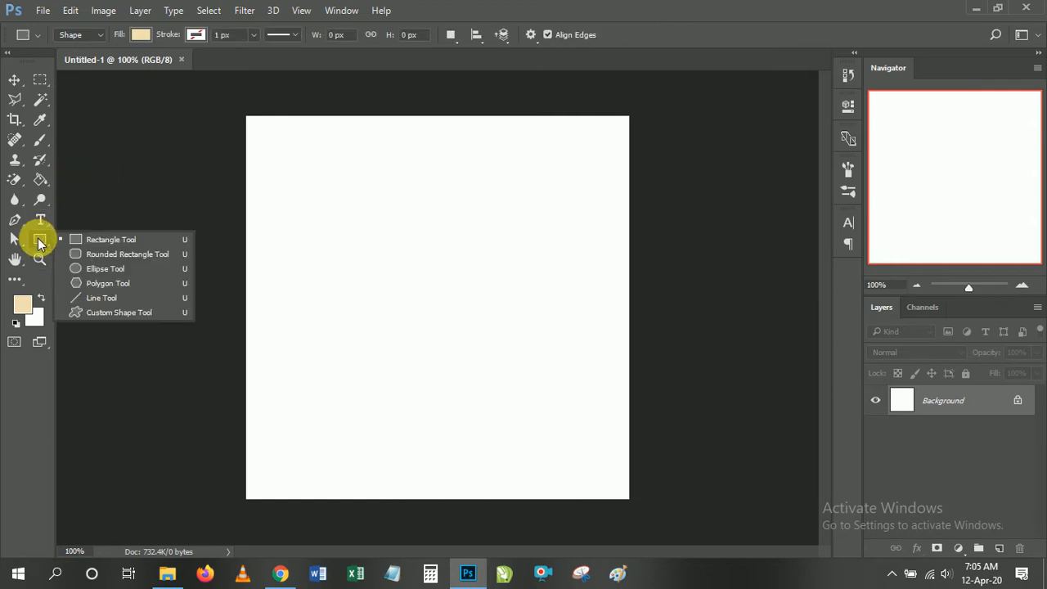
pyautogui.click(108, 314)
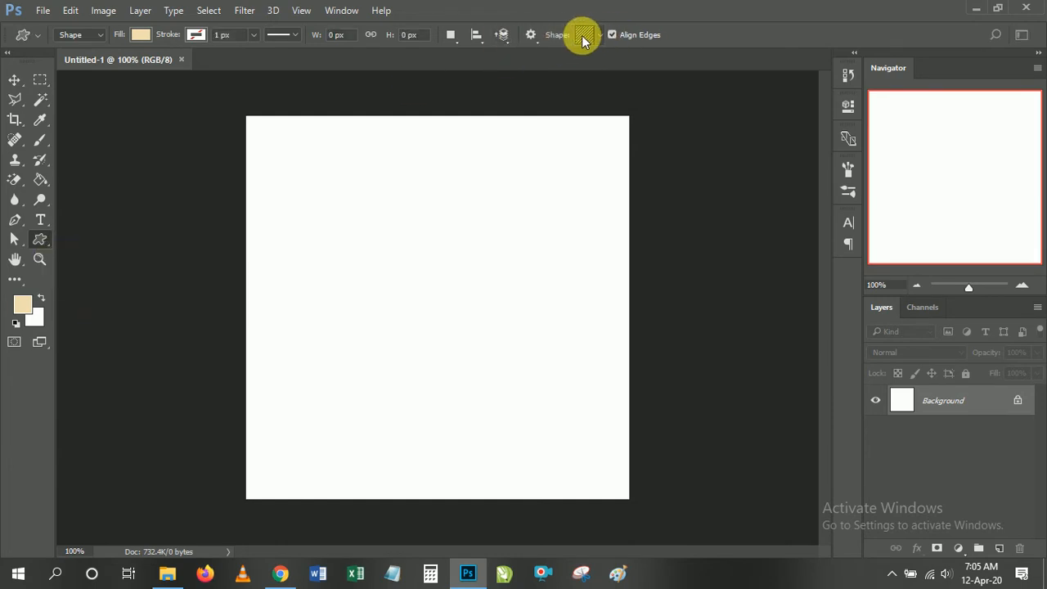
pyautogui.click(600, 35)
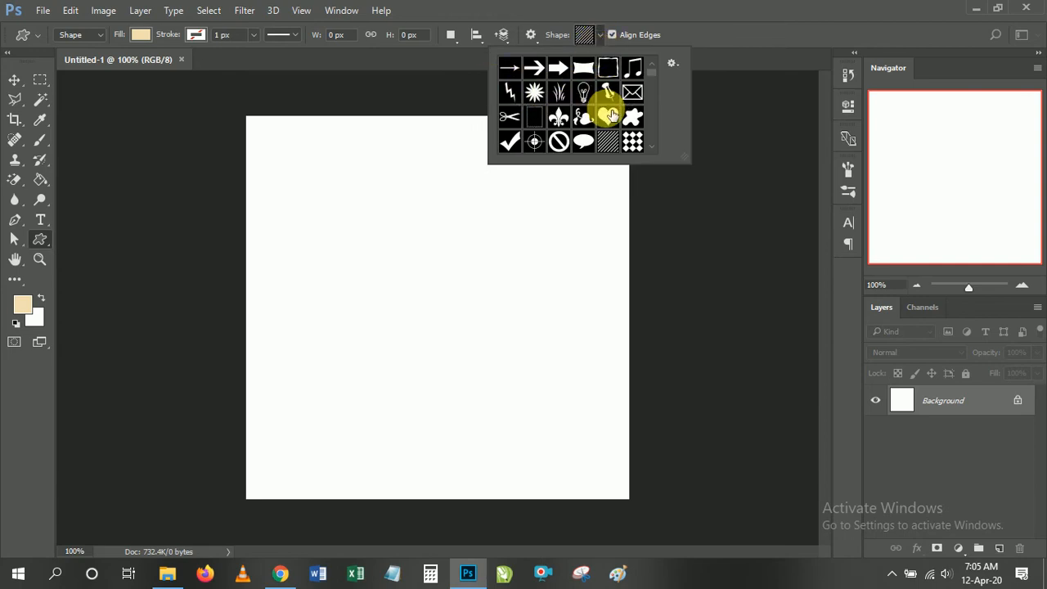
pyautogui.scroll(-1, 607, 113)
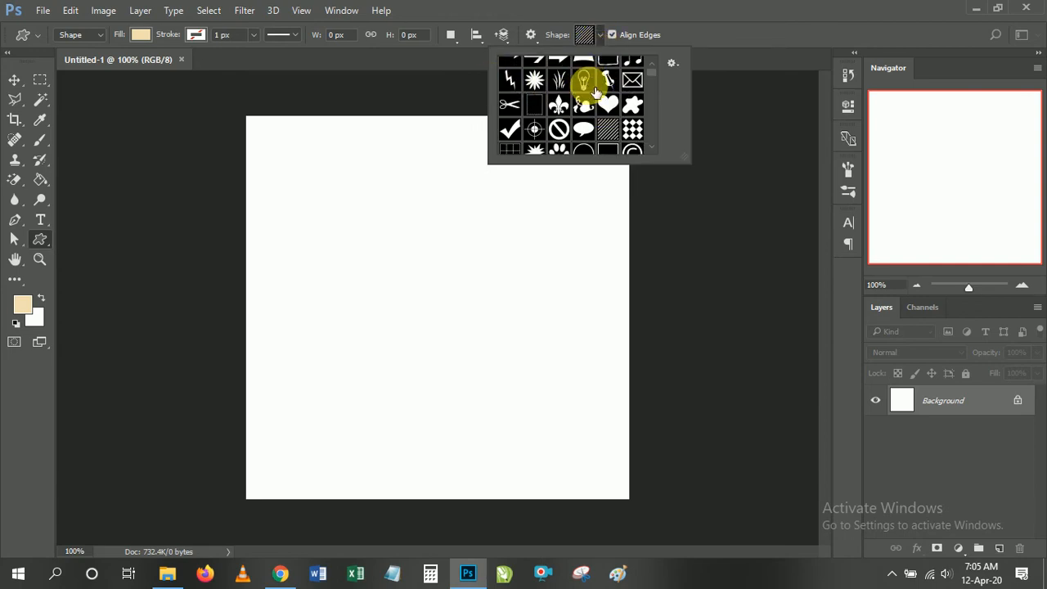
pyautogui.click(590, 83)
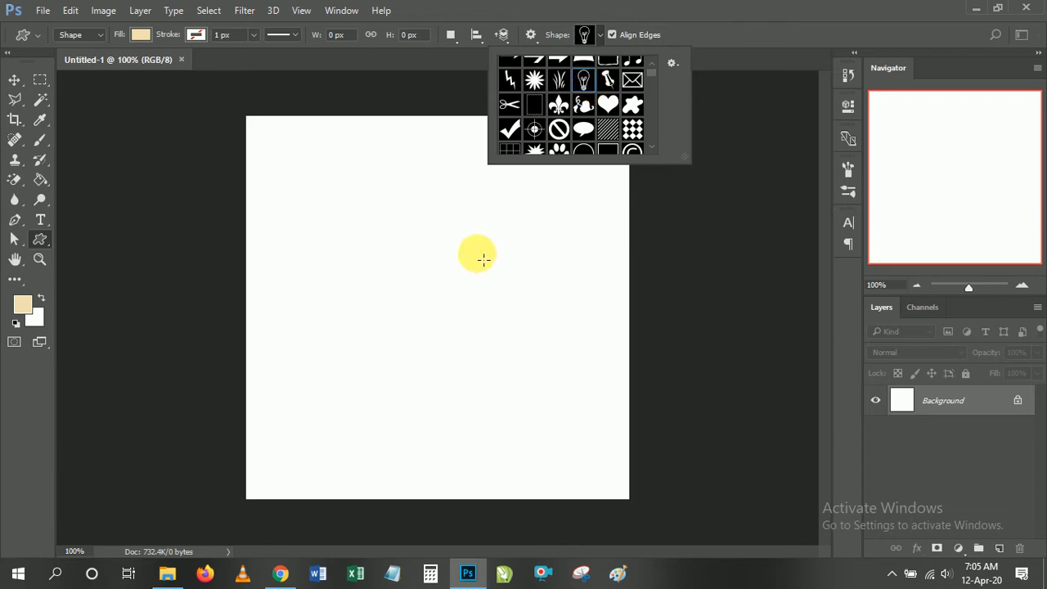
pyautogui.click(376, 232)
pyautogui.moveTo(369, 226)
pyautogui.mouseDown()
pyautogui.moveTo(491, 375)
pyautogui.moveTo(479, 348)
pyautogui.moveTo(492, 363)
pyautogui.mouseUp()
pyautogui.press('shift')
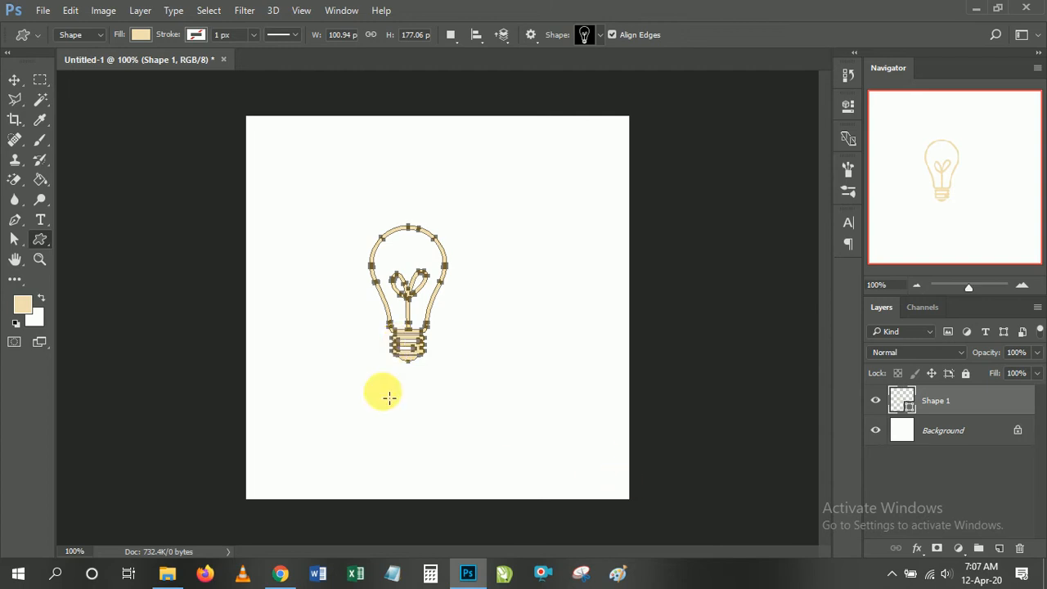
pyautogui.click(16, 80)
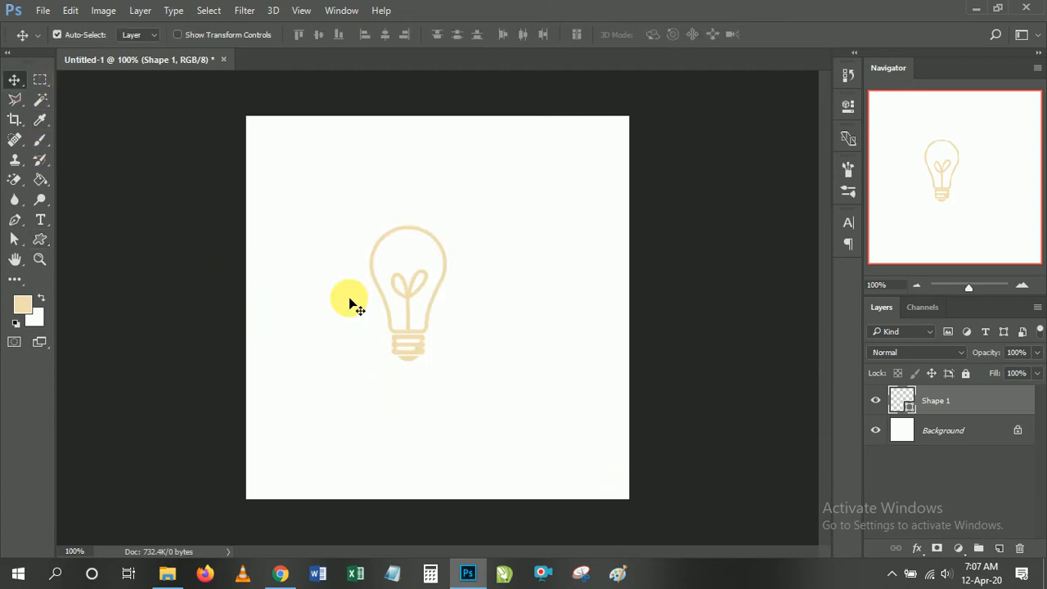
pyautogui.click(875, 400)
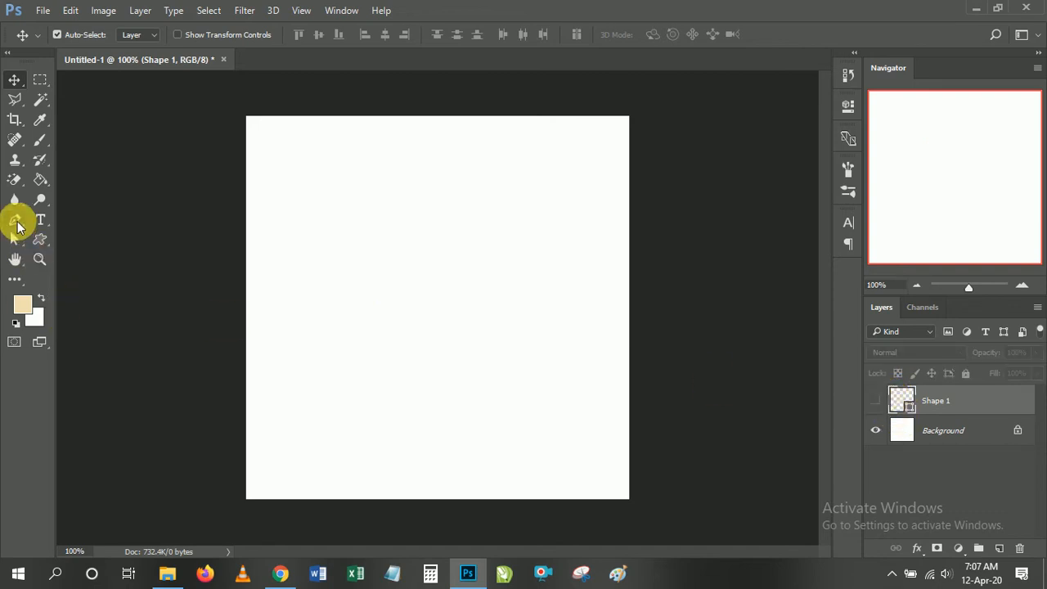
# Activate the standard Pen tool and choose Path as its drawing mode.
pyautogui.click(16, 222)
pyautogui.click(17, 221)
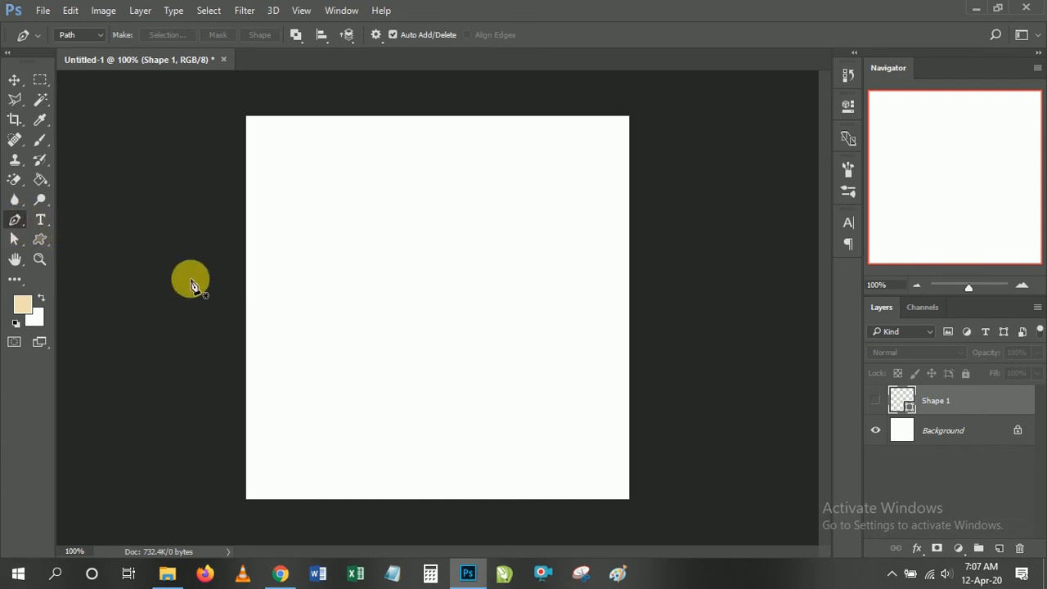
pyautogui.click(16, 81)
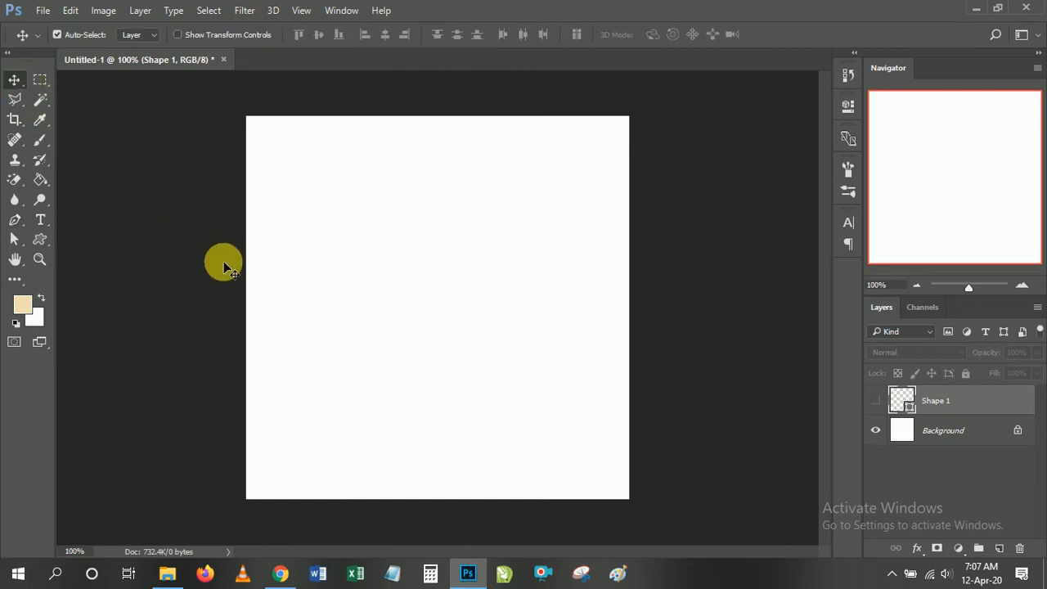
pyautogui.press('p')
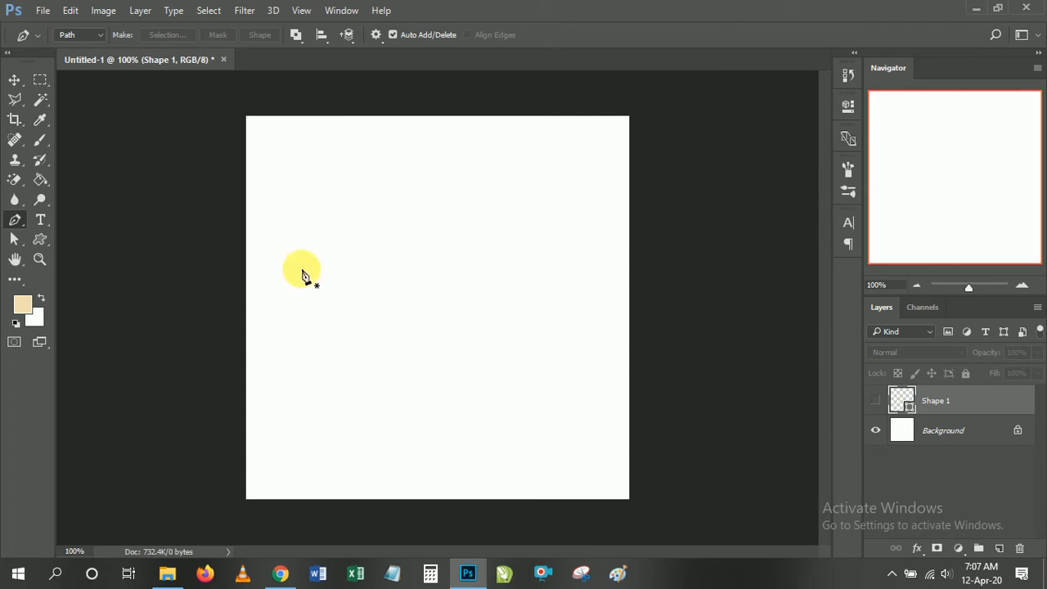
pyautogui.rightClick(19, 224)
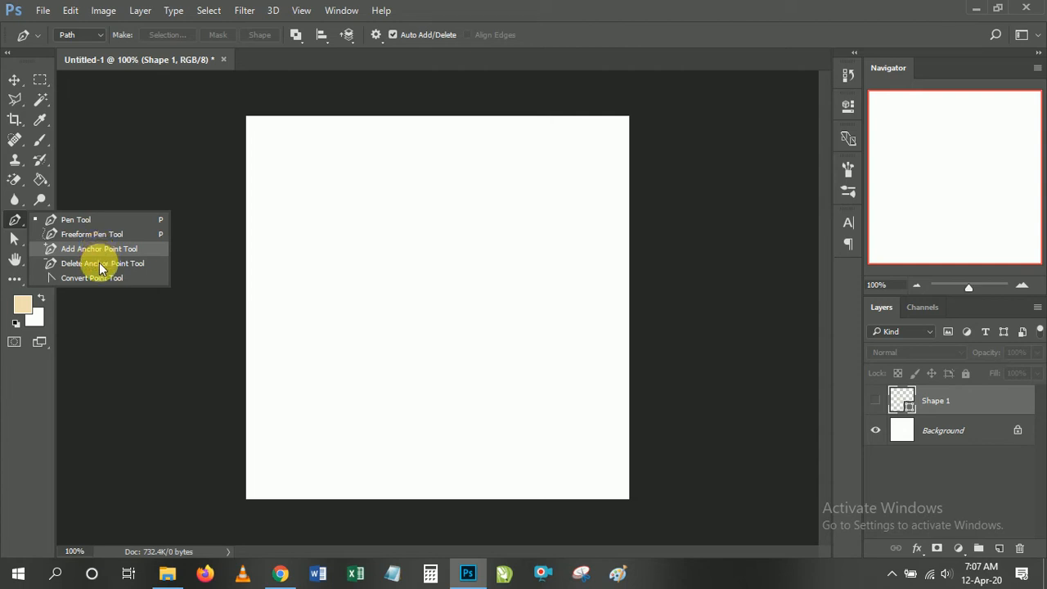
pyautogui.click(86, 220)
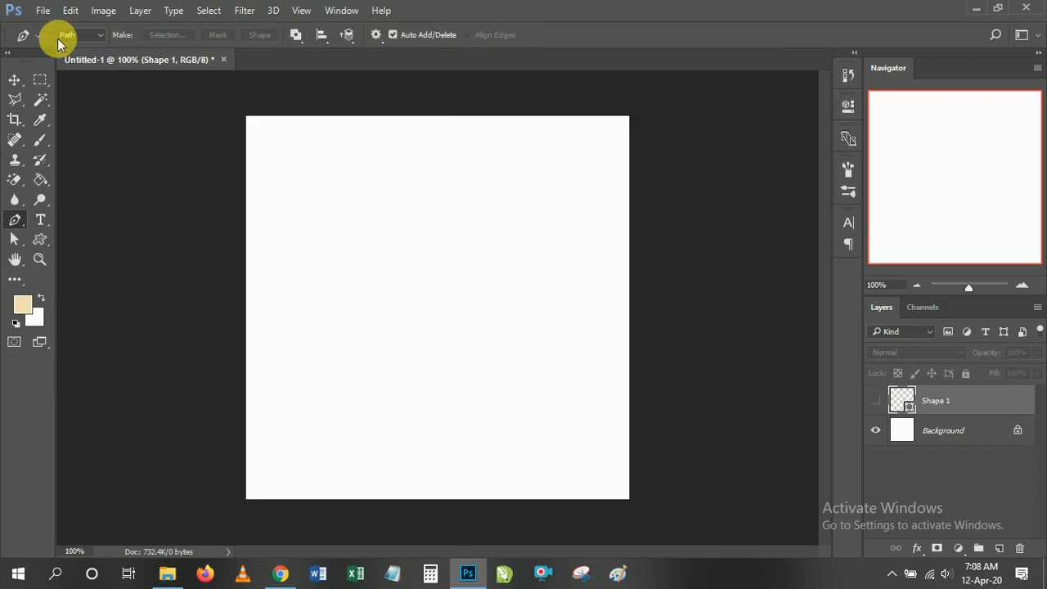
pyautogui.click(100, 32)
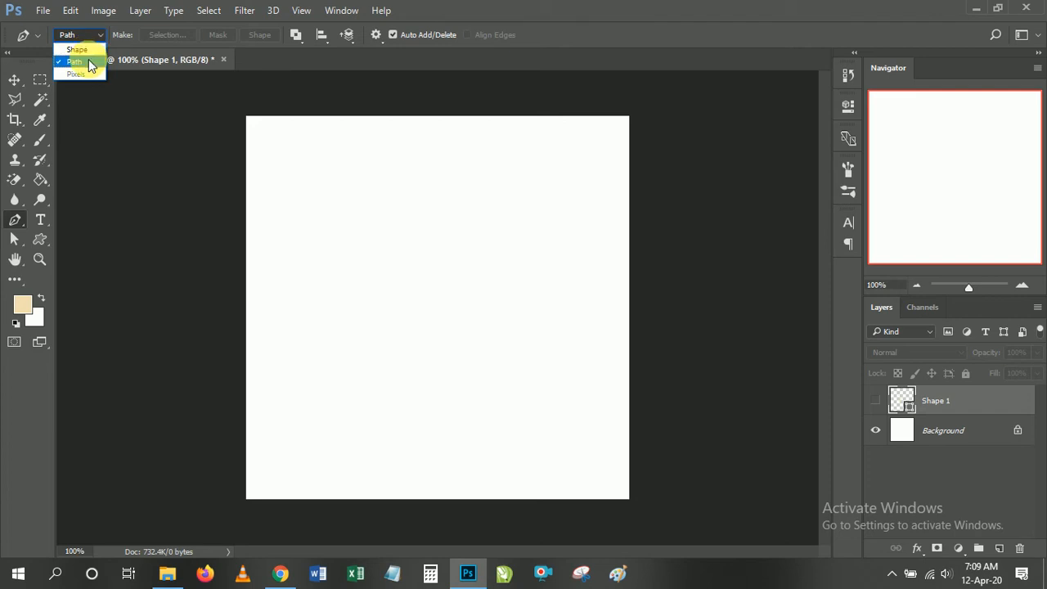
pyautogui.click(88, 63)
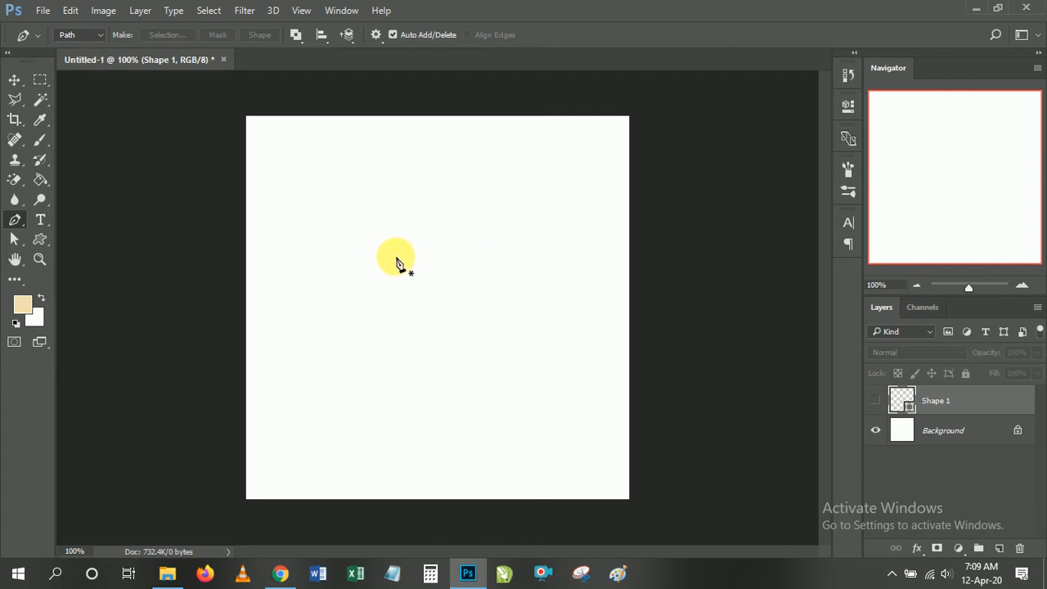
# Draw a closed, tilted four-cornered path with straight sides in the middle of the canvas.
pyautogui.click(351, 288)
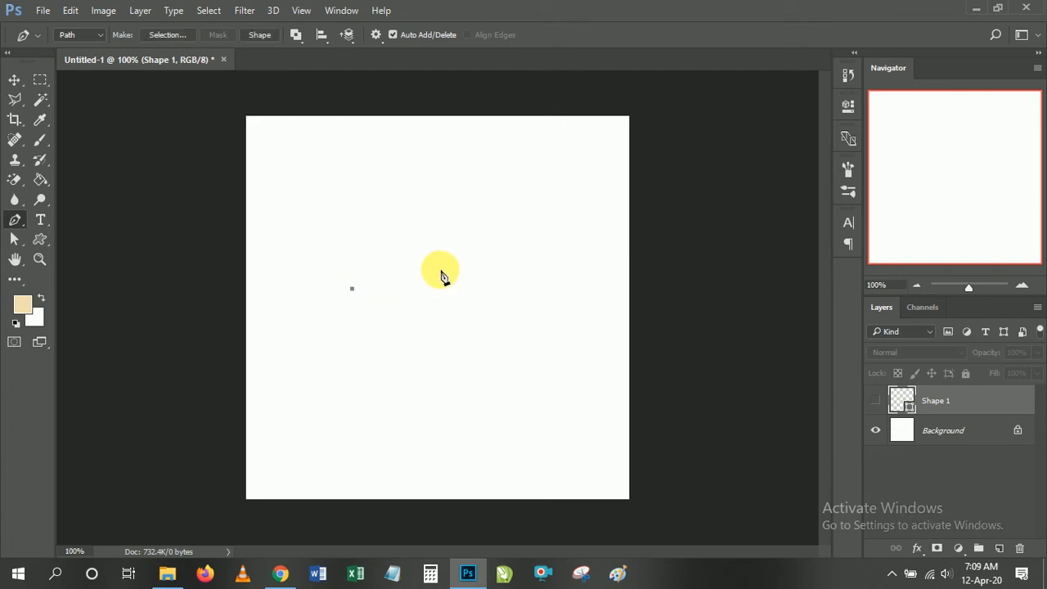
pyautogui.click(507, 241)
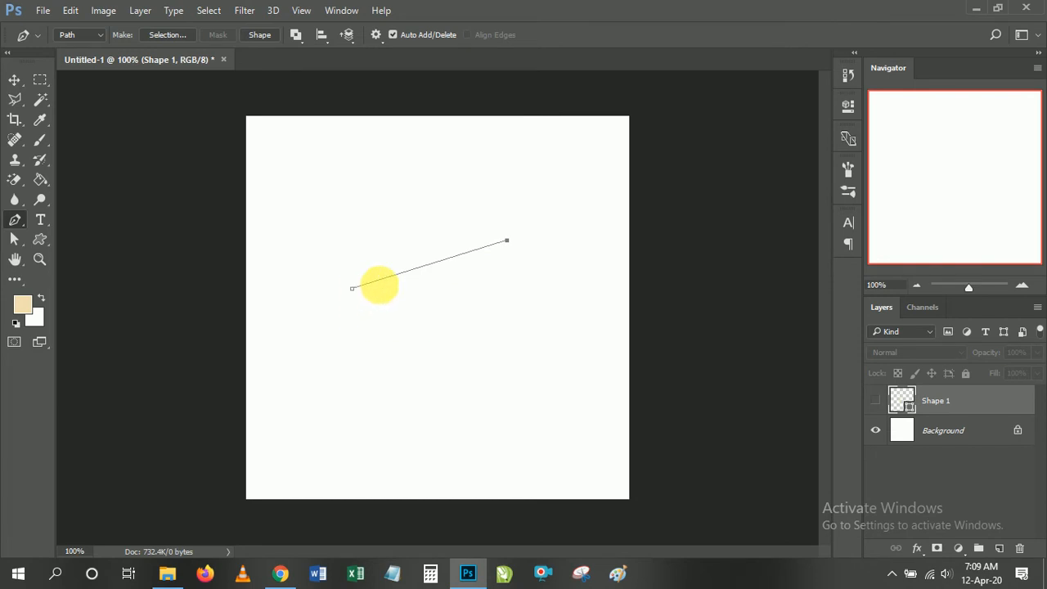
pyautogui.click(546, 341)
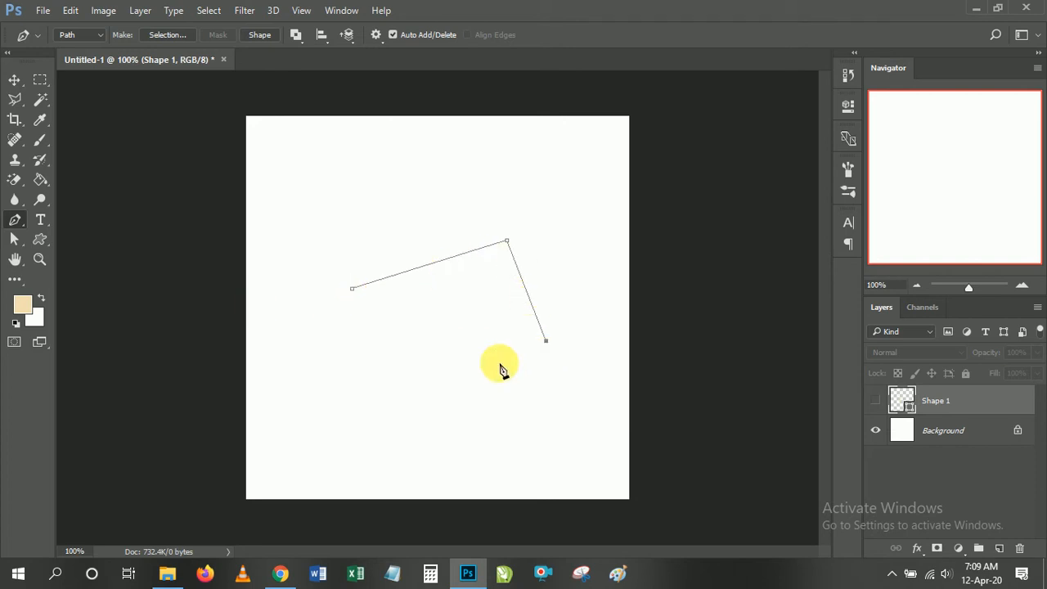
pyautogui.click(385, 388)
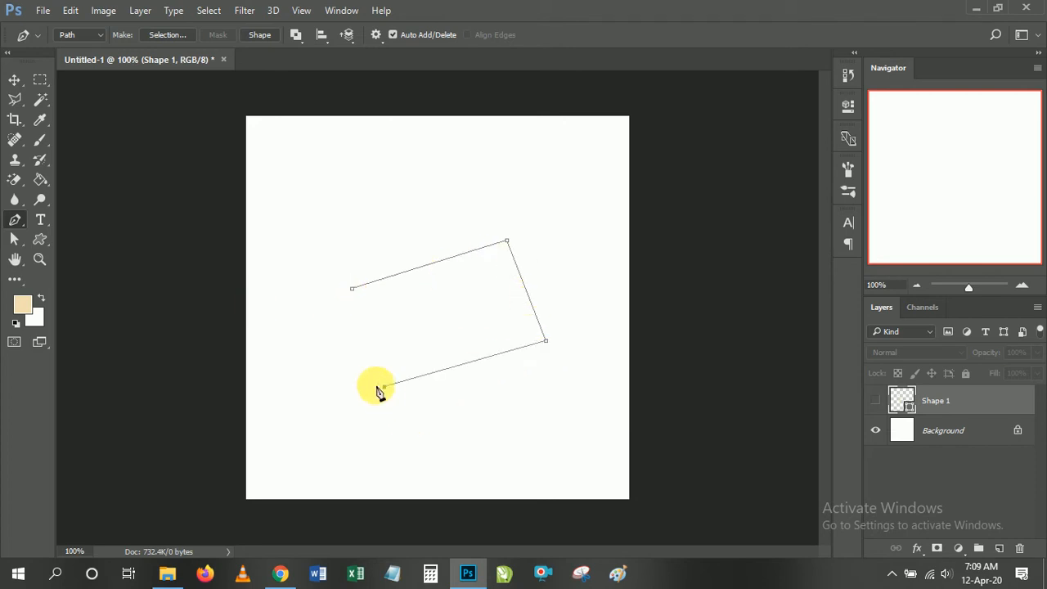
pyautogui.click(351, 289)
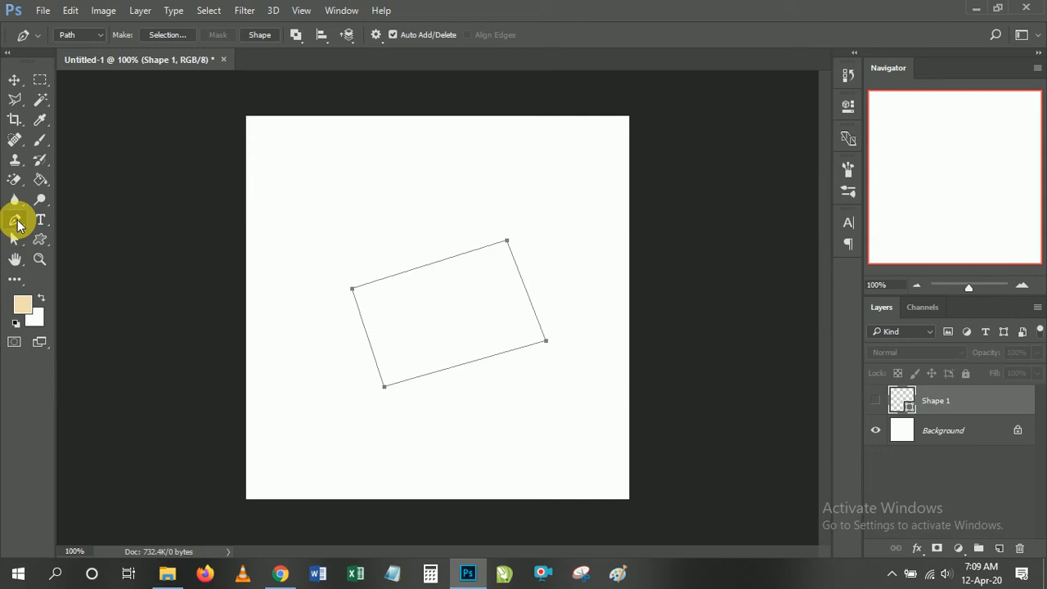
# Add an anchor point at the middle of the tilted path's upper edge with the Add Anchor Point tool.
pyautogui.rightClick(18, 225)
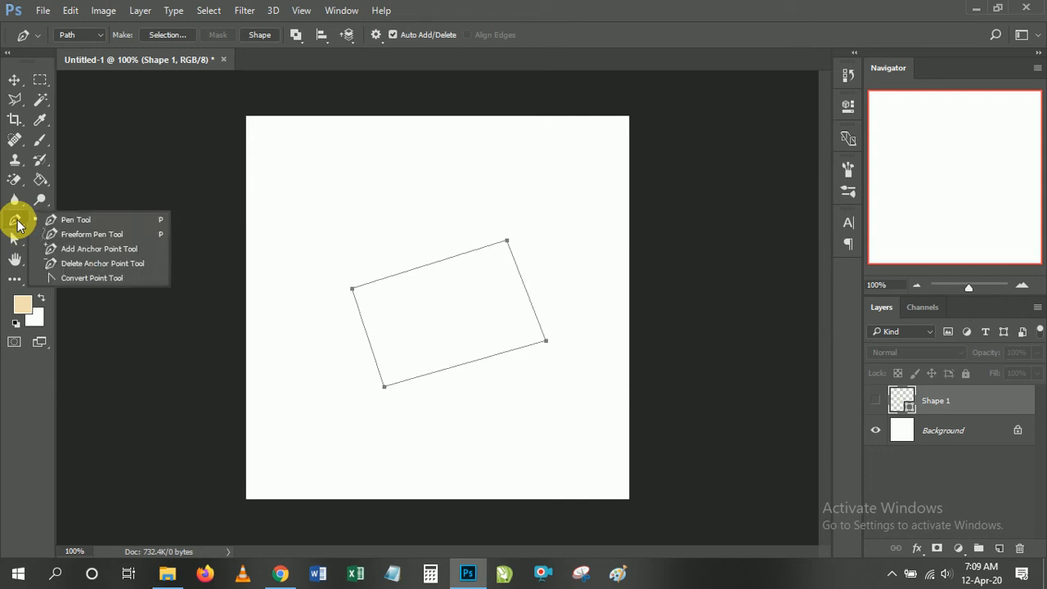
pyautogui.click(83, 252)
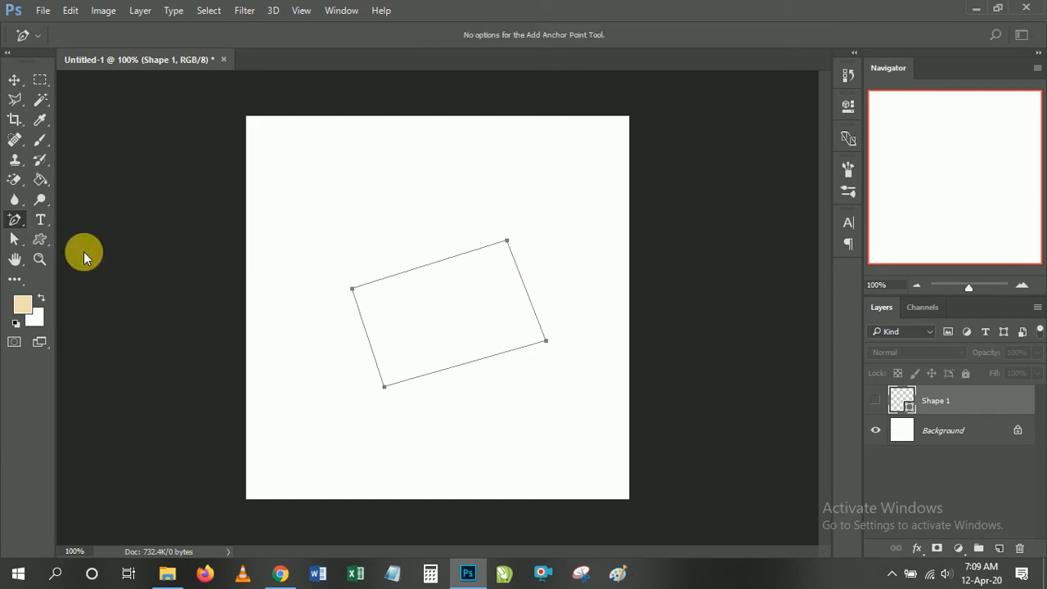
pyautogui.click(425, 266)
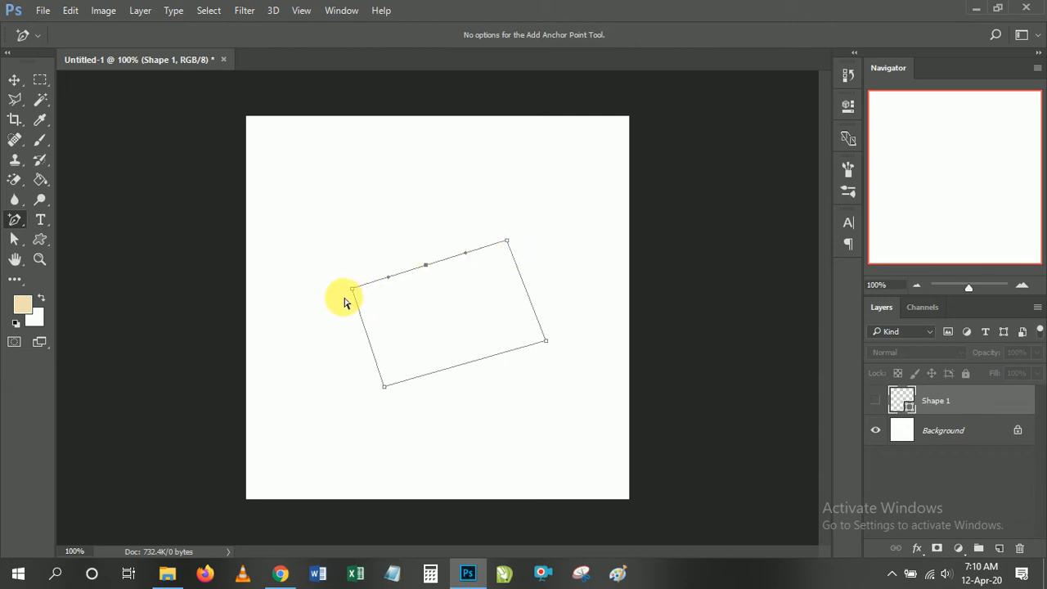
# Revert the document to its initial New state in the history.
pyautogui.click(850, 80)
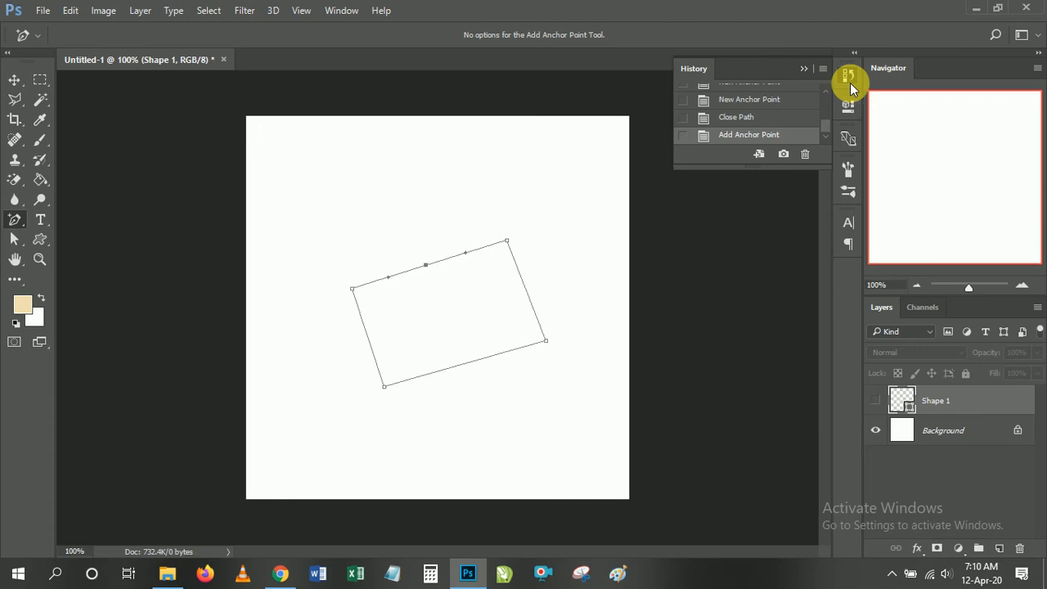
pyautogui.click(849, 83)
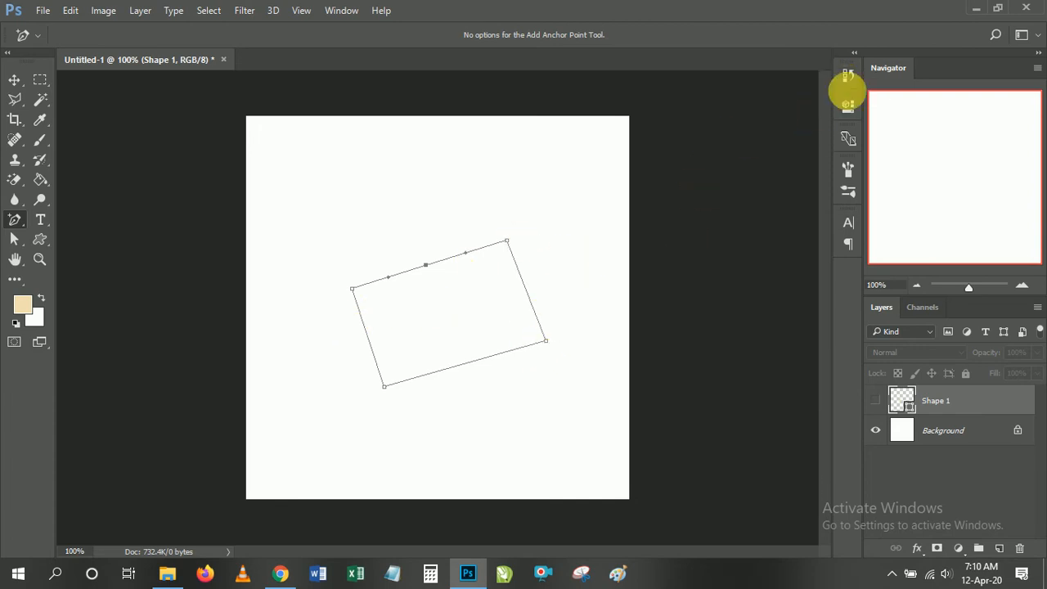
pyautogui.click(849, 77)
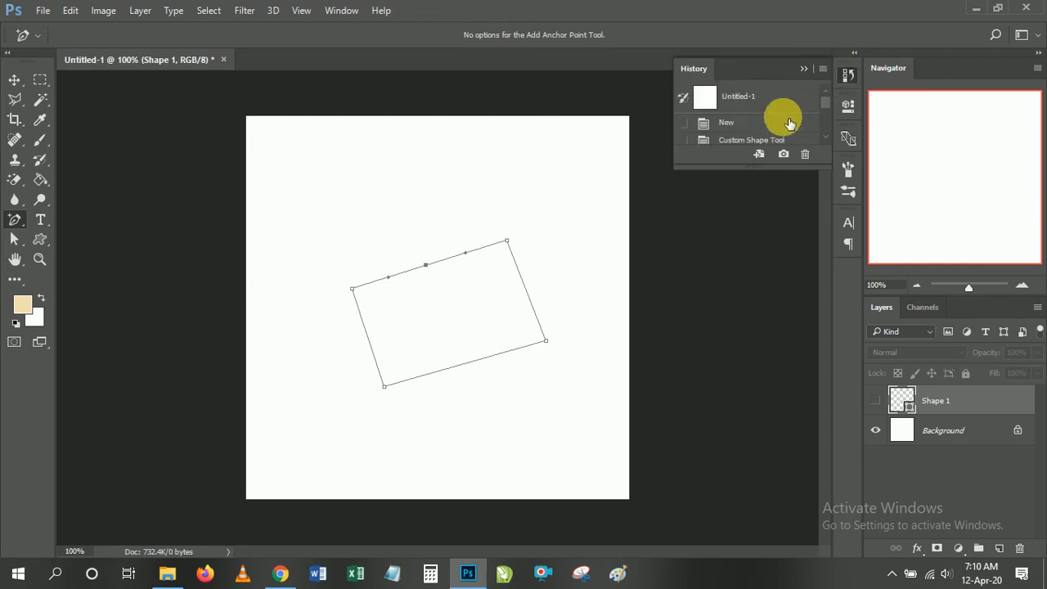
pyautogui.click(742, 124)
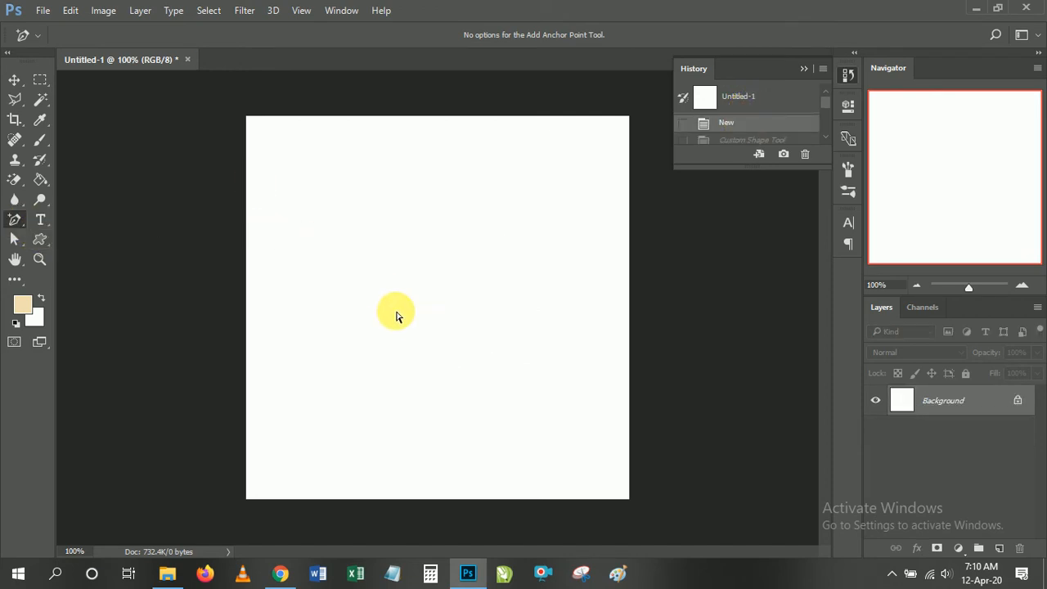
# Draw a closed horizontal rectangular path with four straight sides on the blank canvas using the Pen tool.
pyautogui.click(15, 219)
pyautogui.click(78, 219)
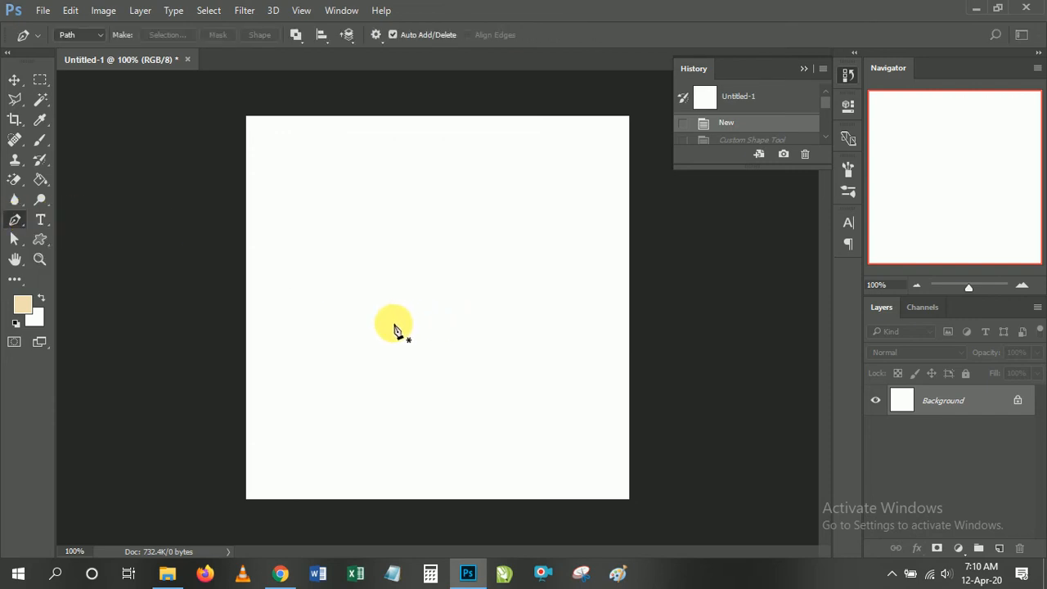
pyautogui.click(342, 236)
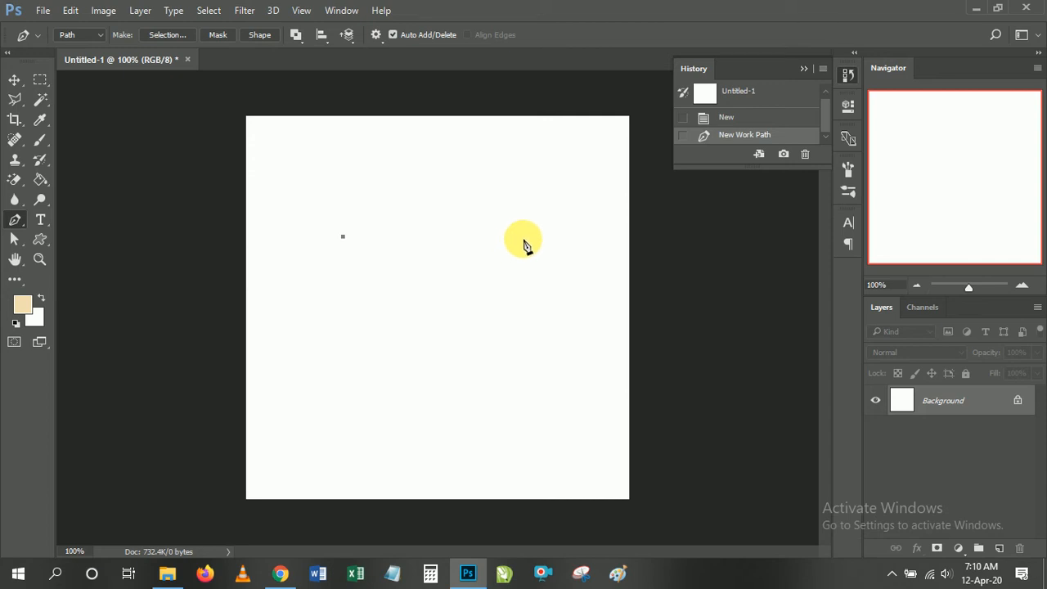
pyautogui.click(522, 236)
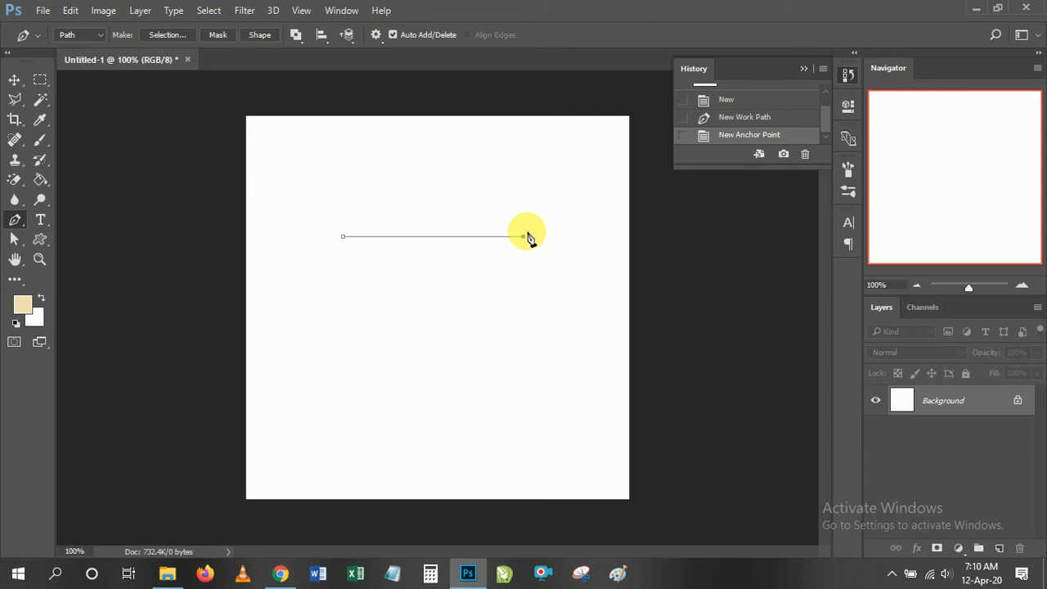
pyautogui.click(523, 335)
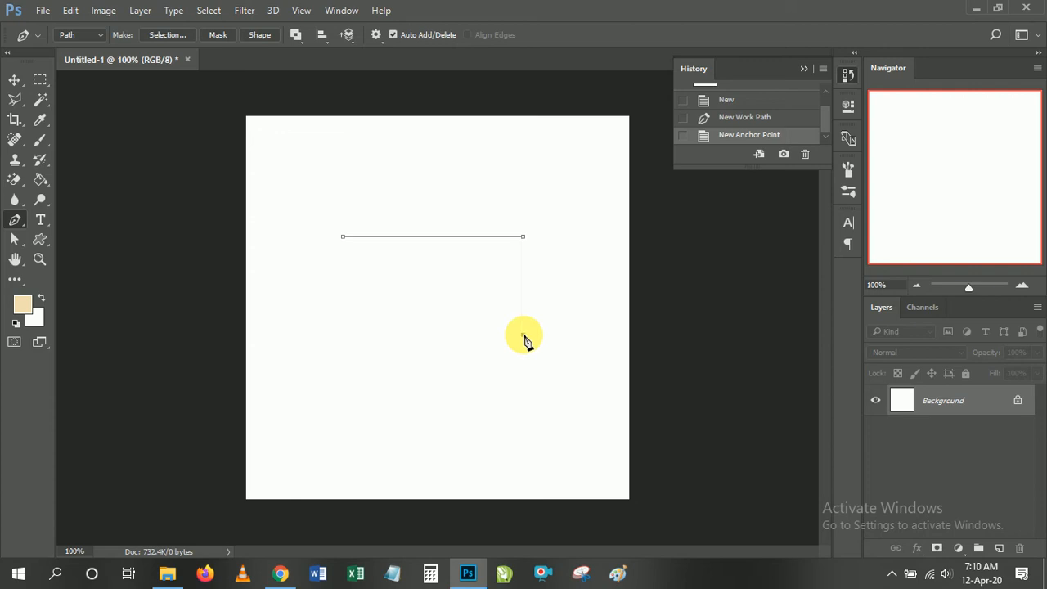
pyautogui.click(340, 333)
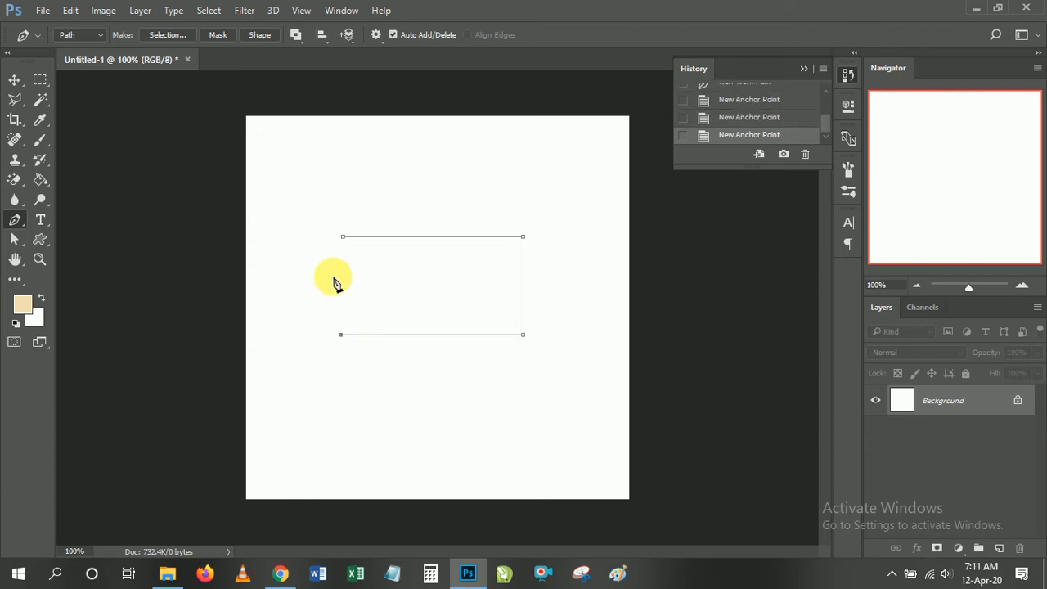
pyautogui.click(343, 238)
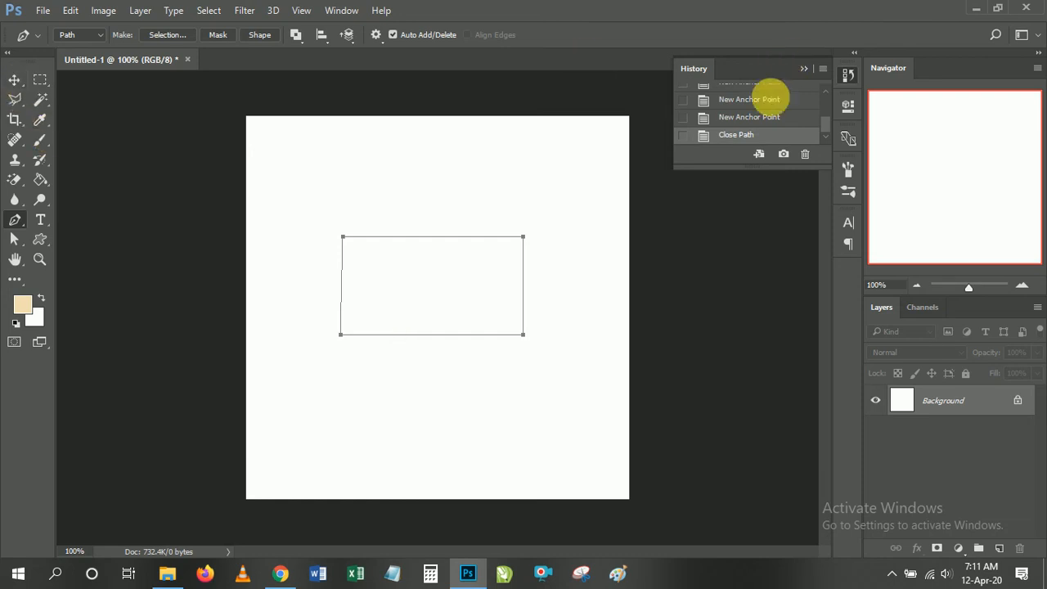
# Revert the document to its New state in the history to clear the rectangular path.
pyautogui.scroll(4, 769, 106)
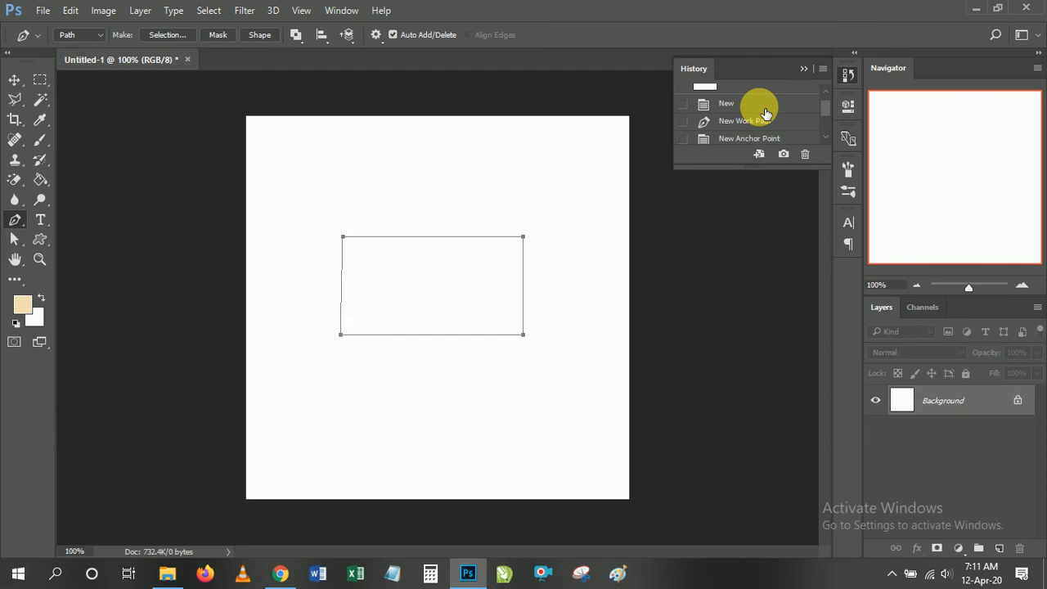
pyautogui.click(762, 105)
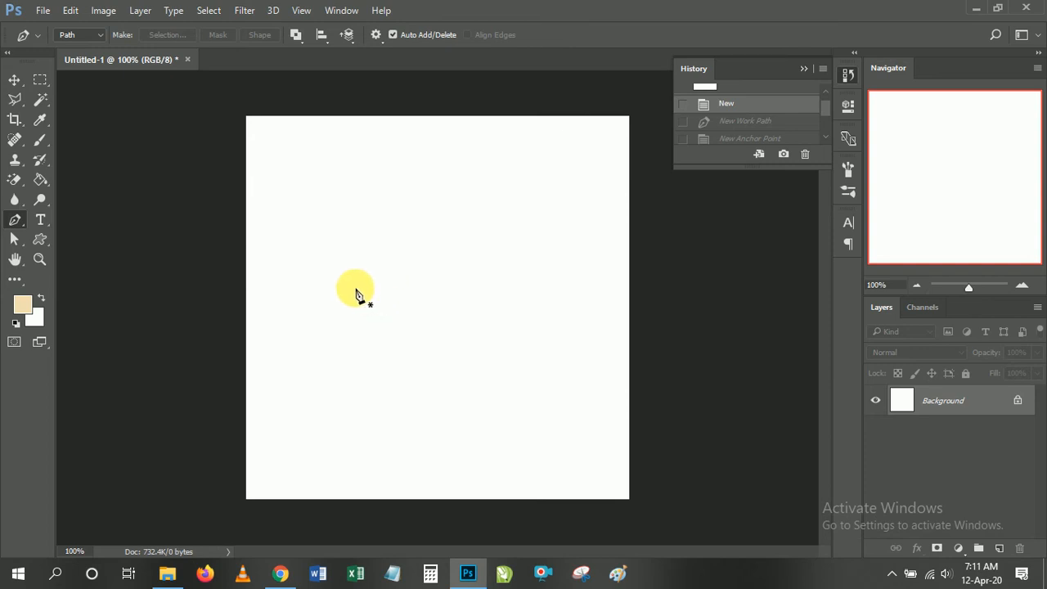
pyautogui.click(355, 287)
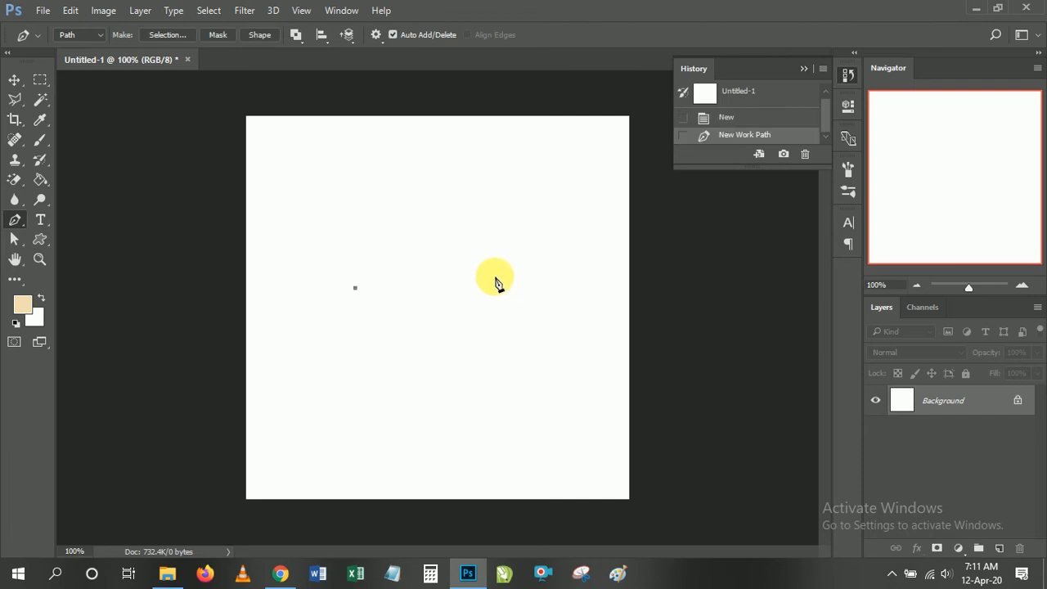
pyautogui.click(495, 278)
pyautogui.moveTo(518, 290); pyautogui.dragTo(494, 288)
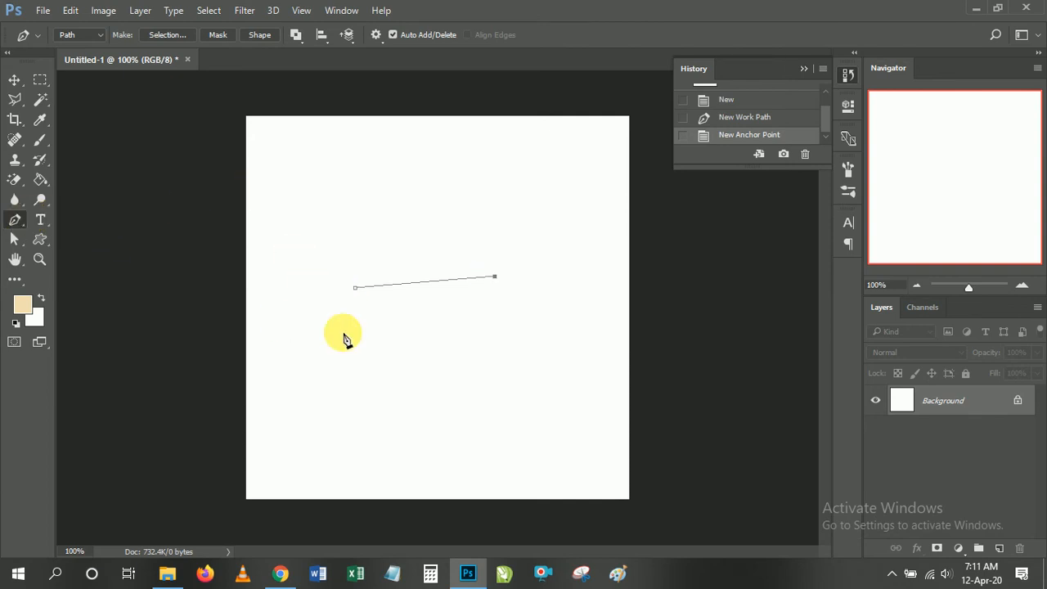
pyautogui.click(362, 242)
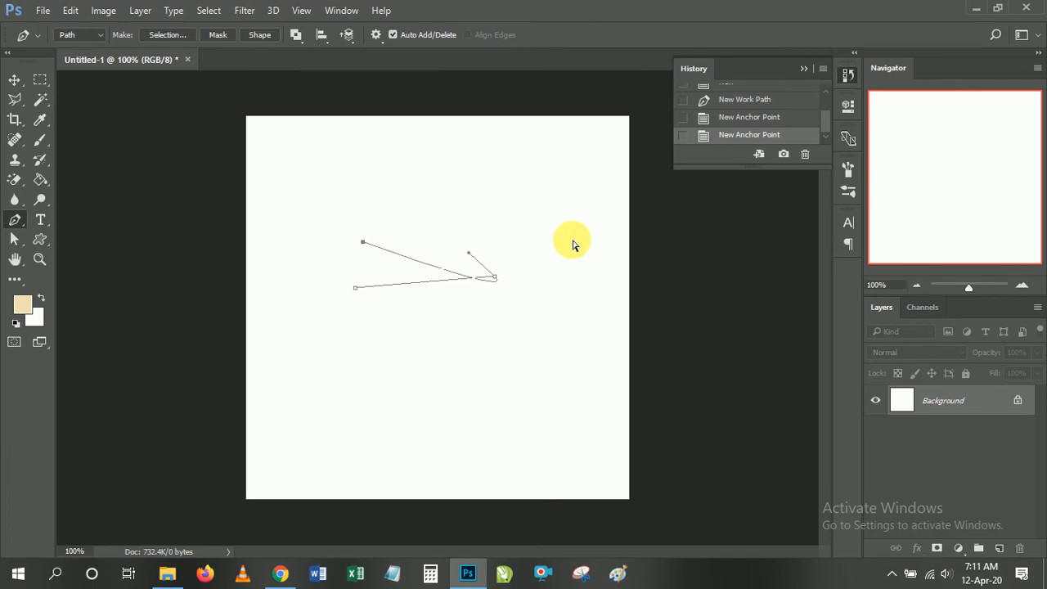
pyautogui.hotkey('ctrl', 'z')
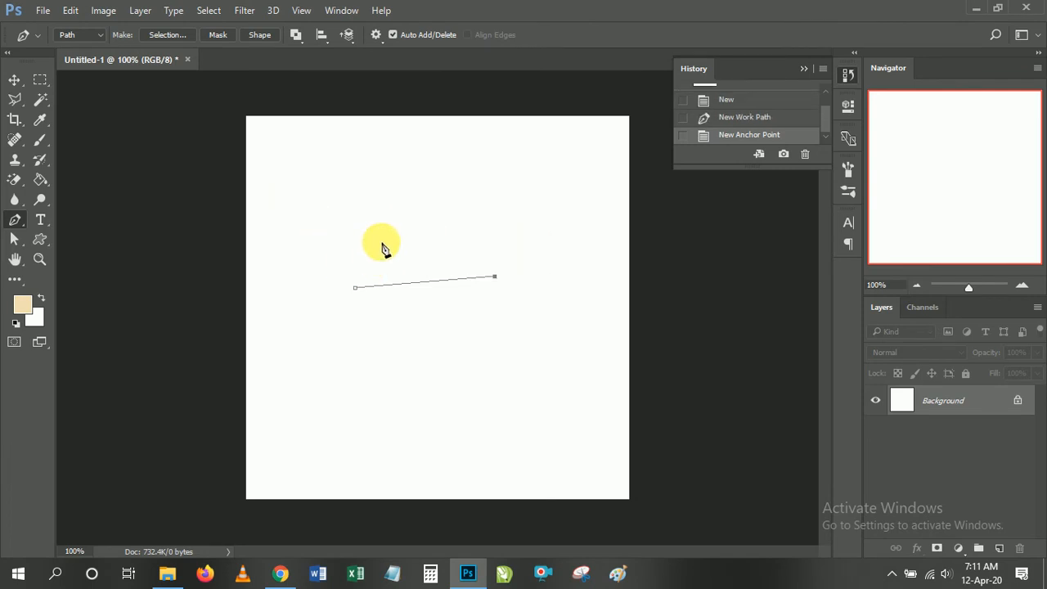
pyautogui.click(743, 121)
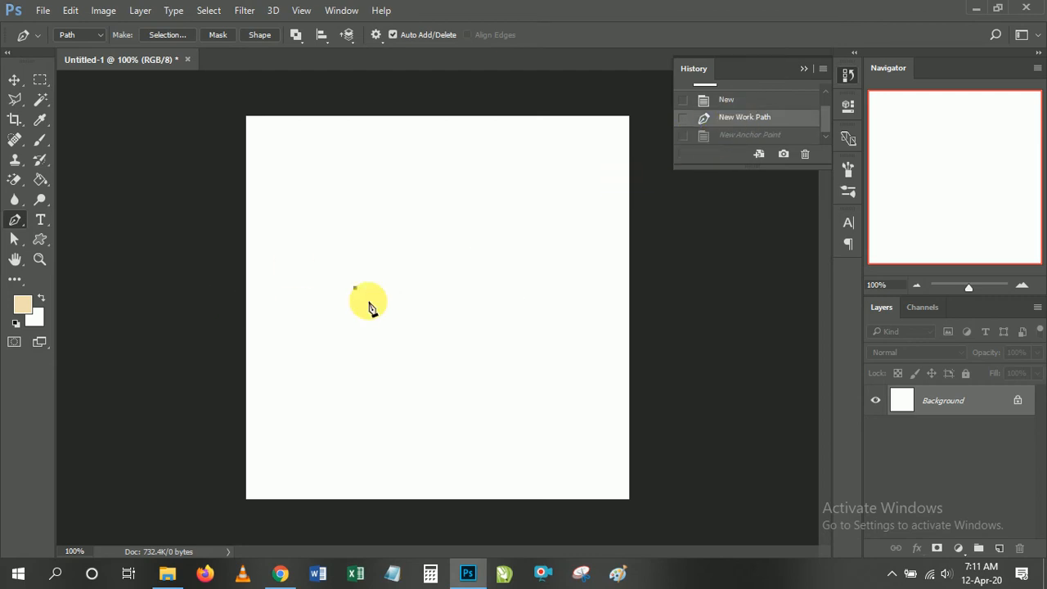
pyautogui.click(482, 268)
pyautogui.moveTo(480, 219); pyautogui.dragTo(520, 217)
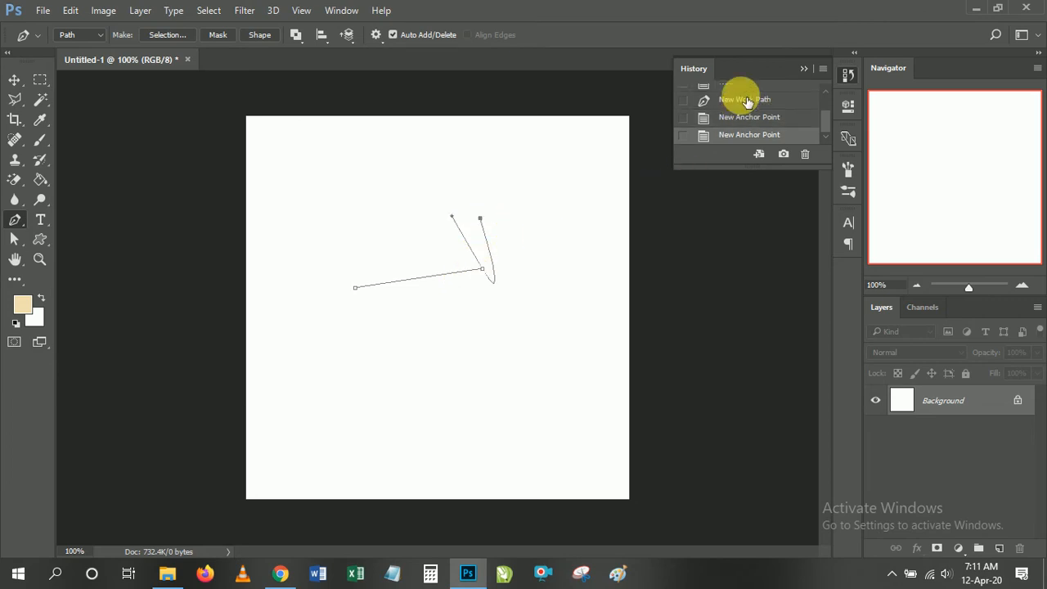
pyautogui.scroll(3, 747, 103)
pyautogui.click(726, 124)
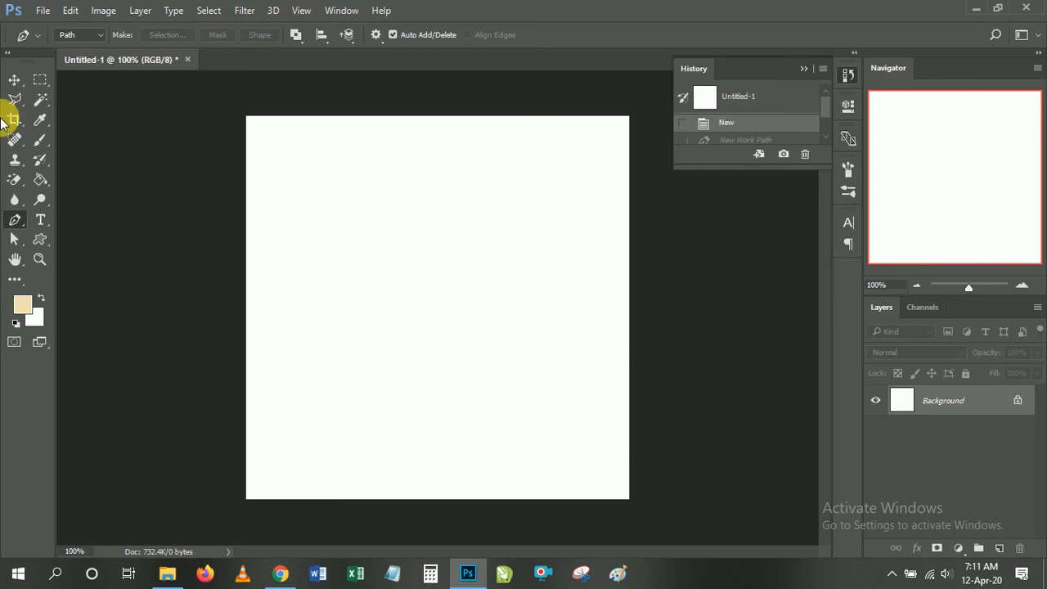
# Set the Pen tool to Shape mode and draw an upward-arching segment across the canvas middle, removing its outgoing direction handle.
pyautogui.click(97, 35)
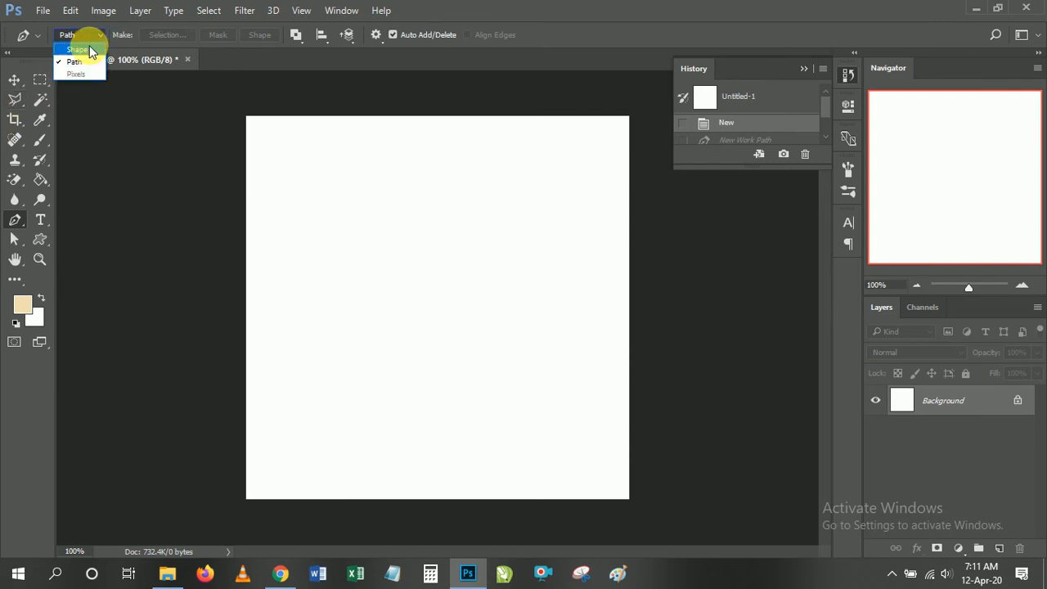
pyautogui.click(89, 48)
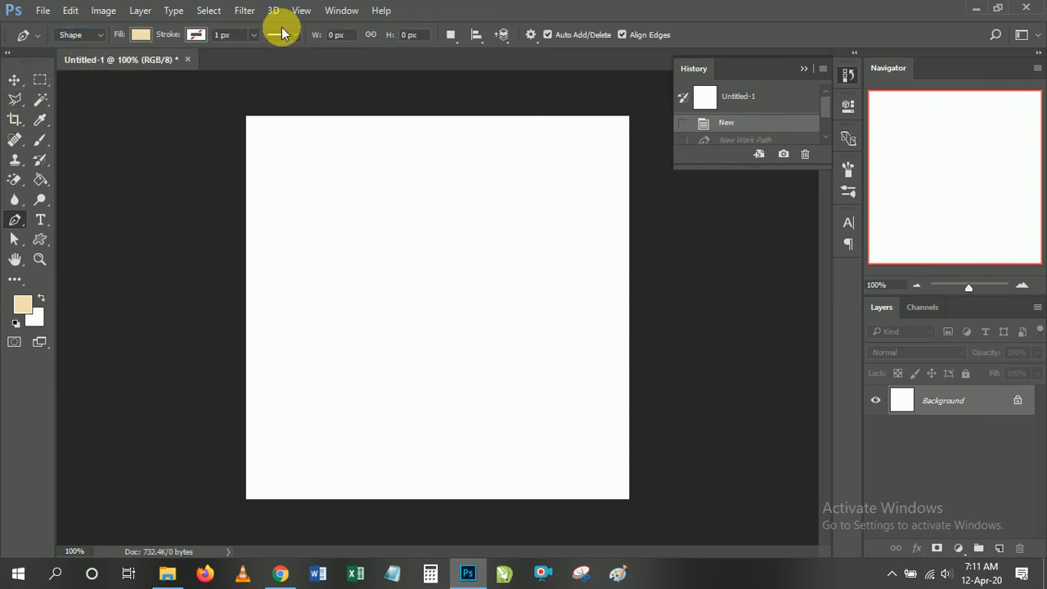
pyautogui.click(363, 291)
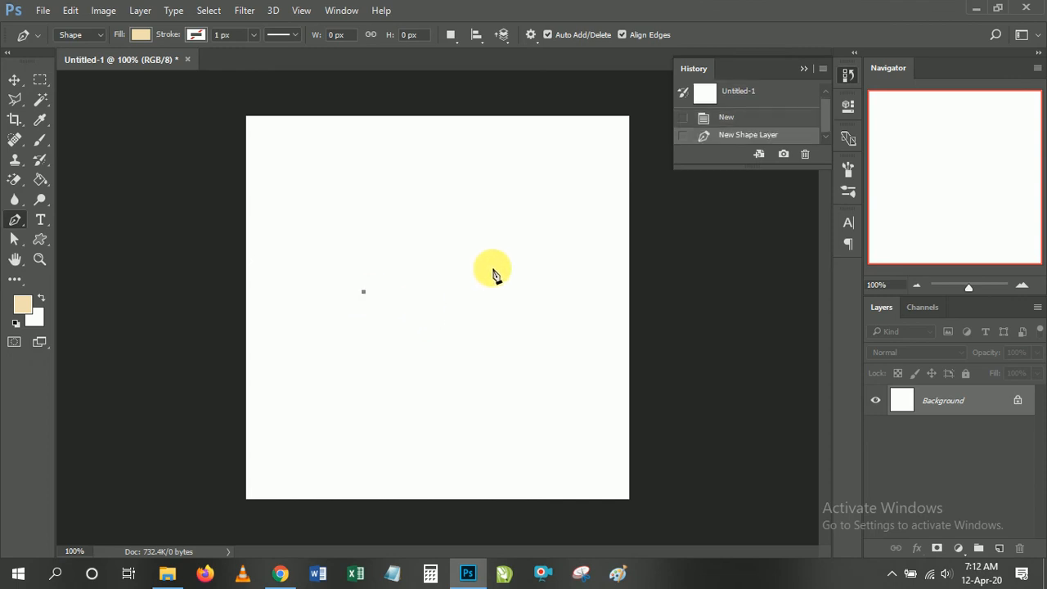
pyautogui.moveTo(489, 291); pyautogui.dragTo(527, 337)
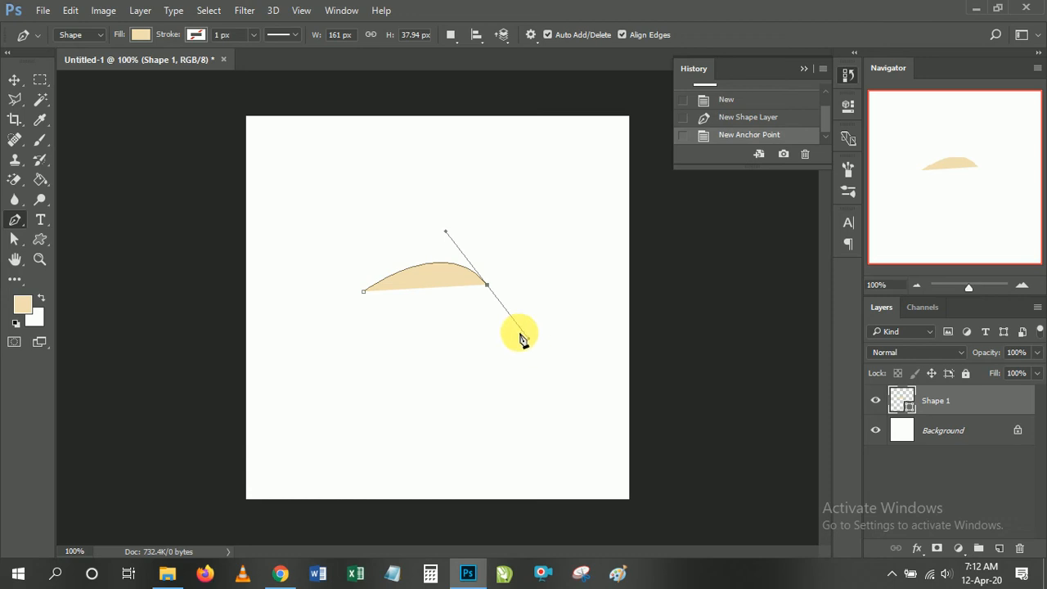
pyautogui.click(488, 288)
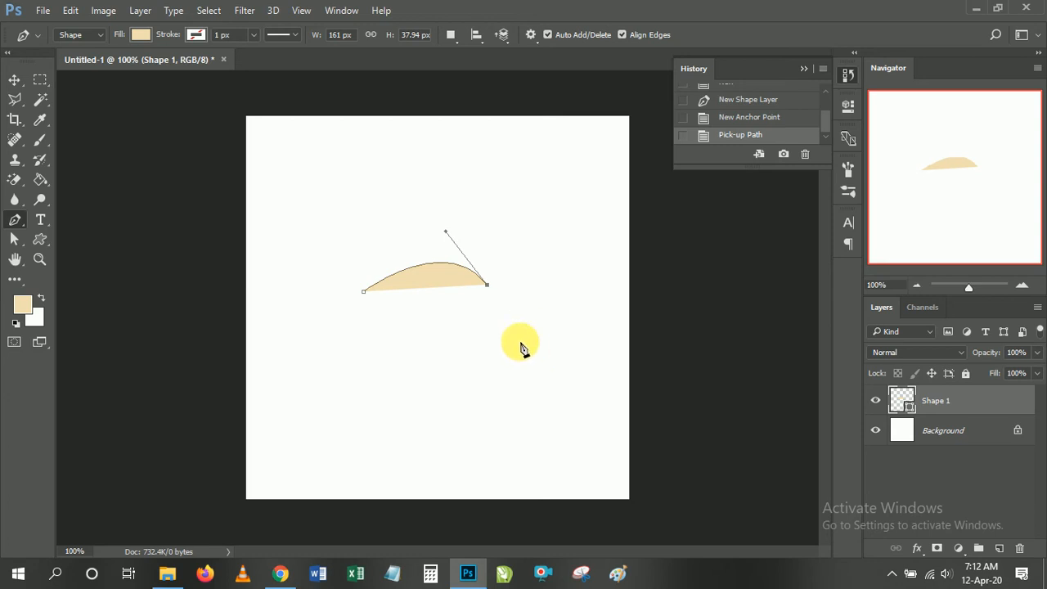
# Add a curved anchor point below the arc, remove its outgoing handle, and close the shape with a curve at the starting anchor.
pyautogui.click(425, 343)
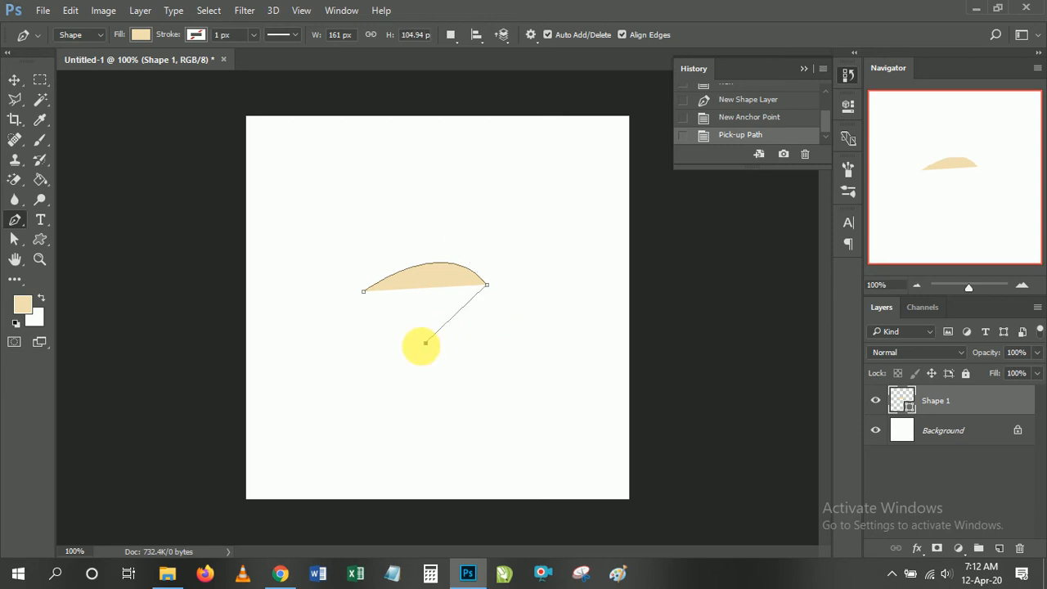
pyautogui.moveTo(380, 349); pyautogui.dragTo(380, 350)
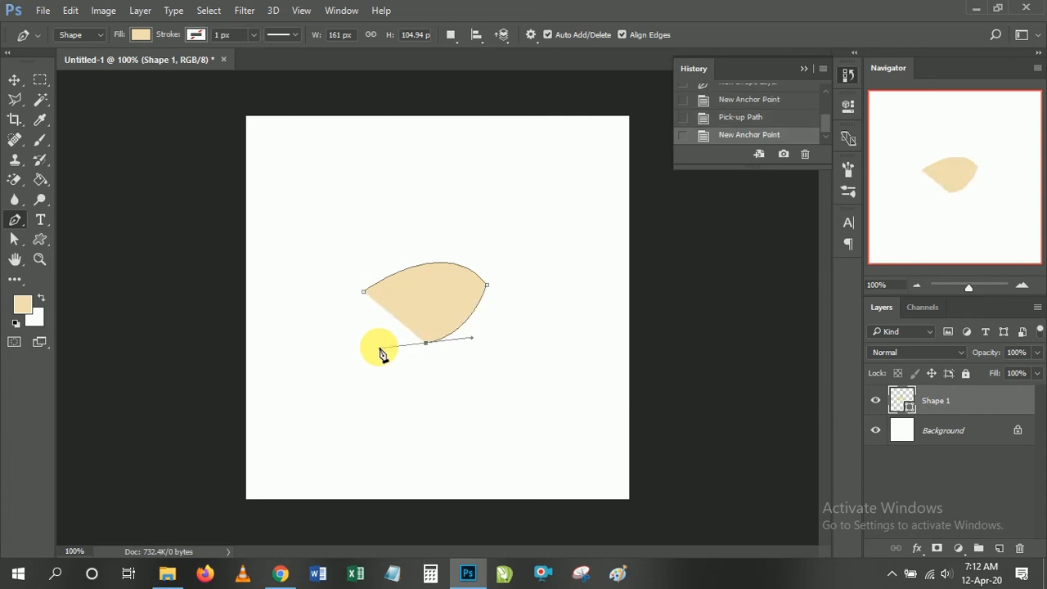
pyautogui.click(426, 344)
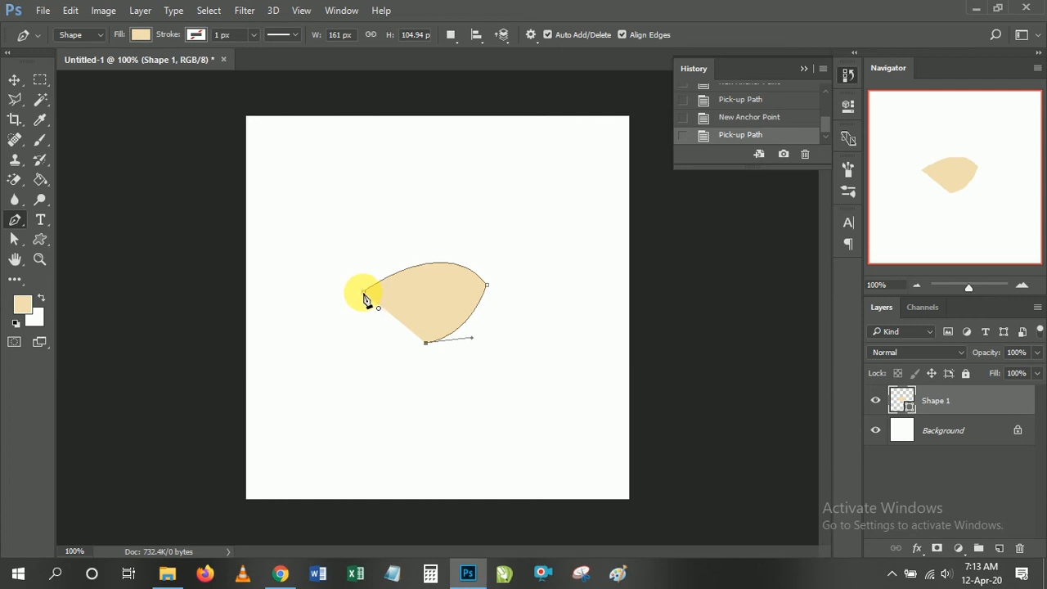
pyautogui.click(364, 293)
pyautogui.moveTo(364, 292); pyautogui.dragTo(369, 270)
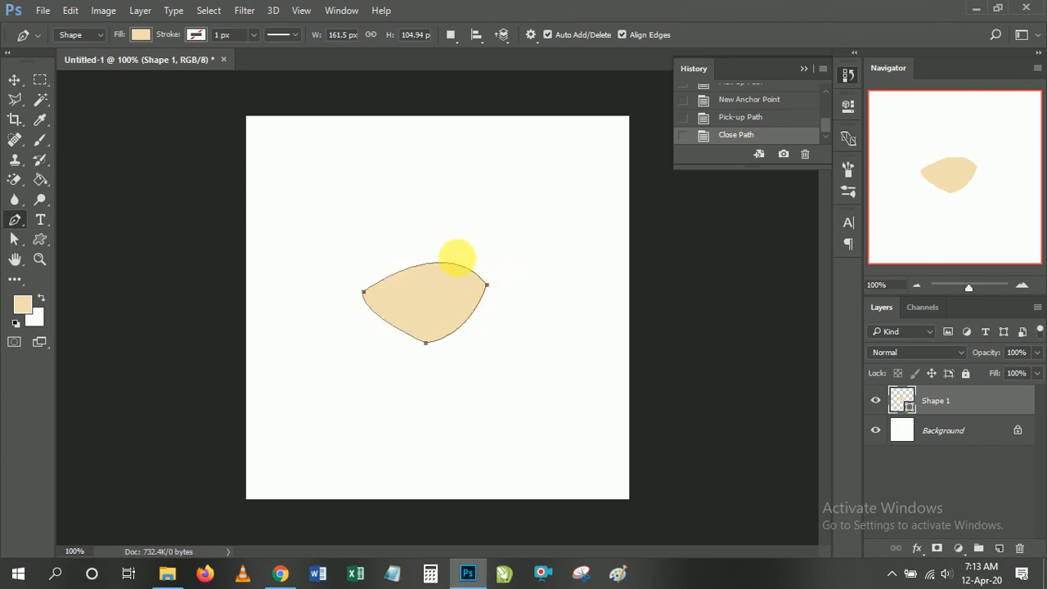
# Revert the document to its New state in the history to remove the curved shape.
pyautogui.scroll(5, 749, 131)
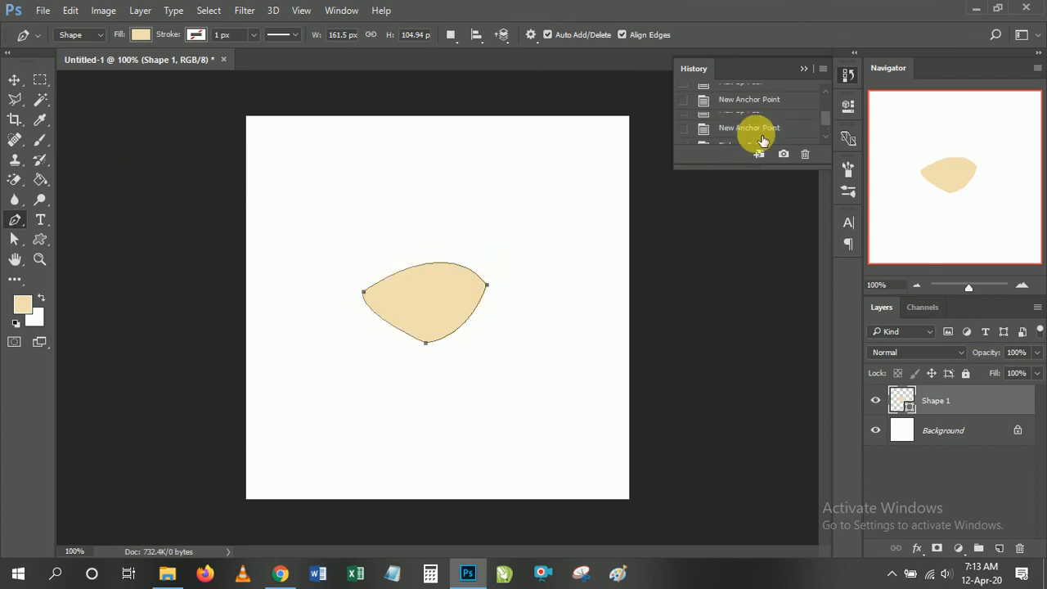
pyautogui.click(750, 115)
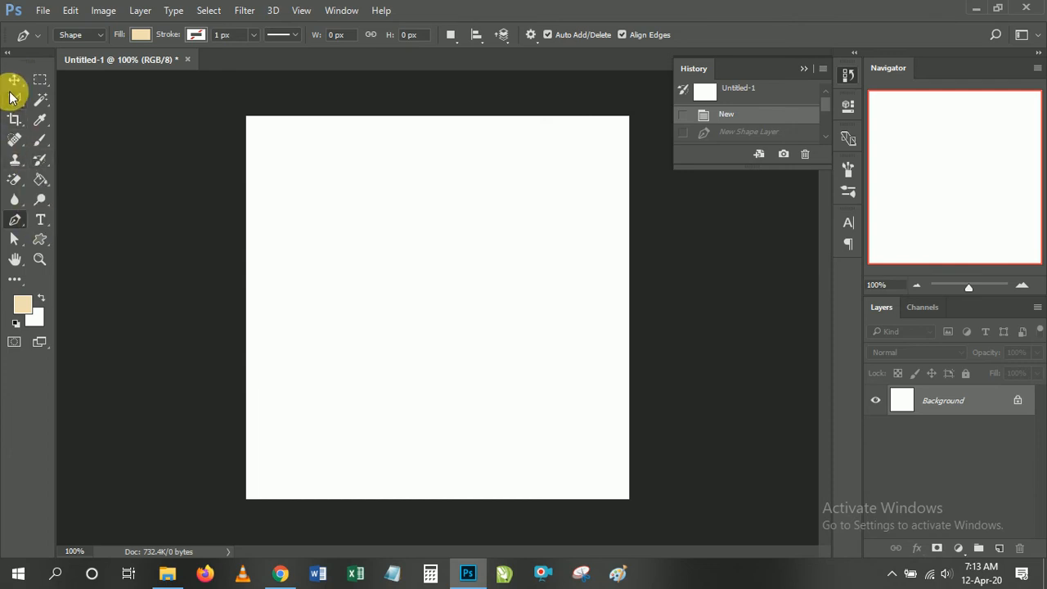
# Place the Red-Saucer image from the desktop onto the canvas at its default size and commit the placement.
pyautogui.click(13, 81)
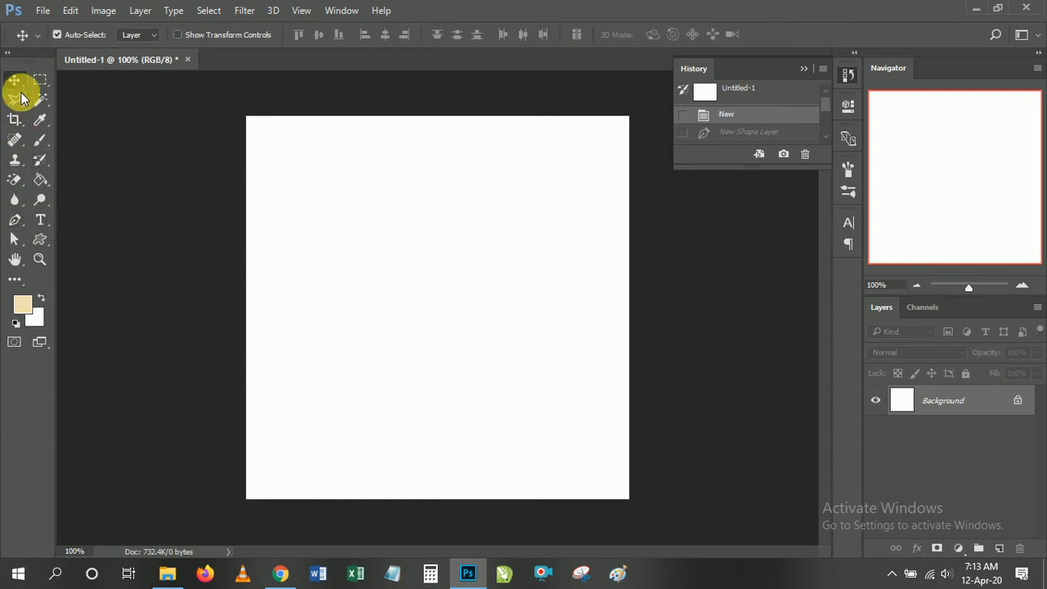
pyautogui.click(978, 10)
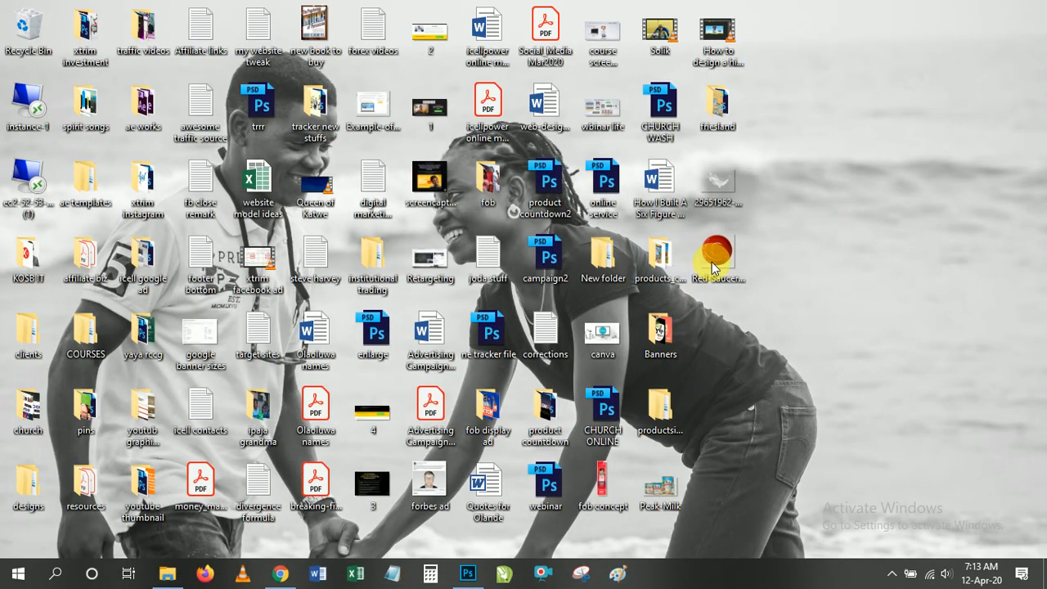
pyautogui.click(735, 282)
pyautogui.moveTo(739, 282); pyautogui.dragTo(450, 365)
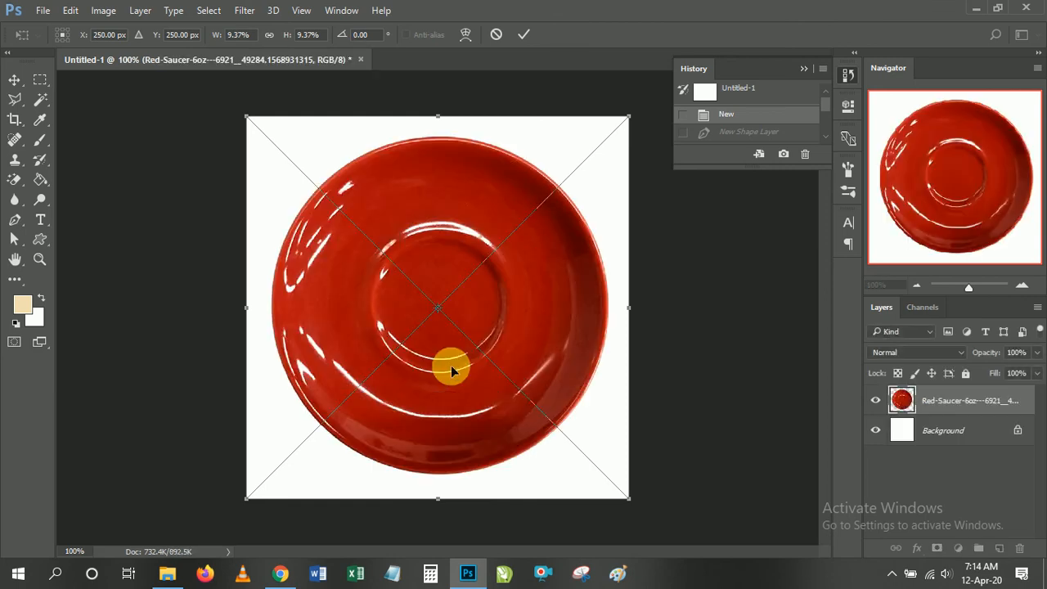
pyautogui.click(522, 35)
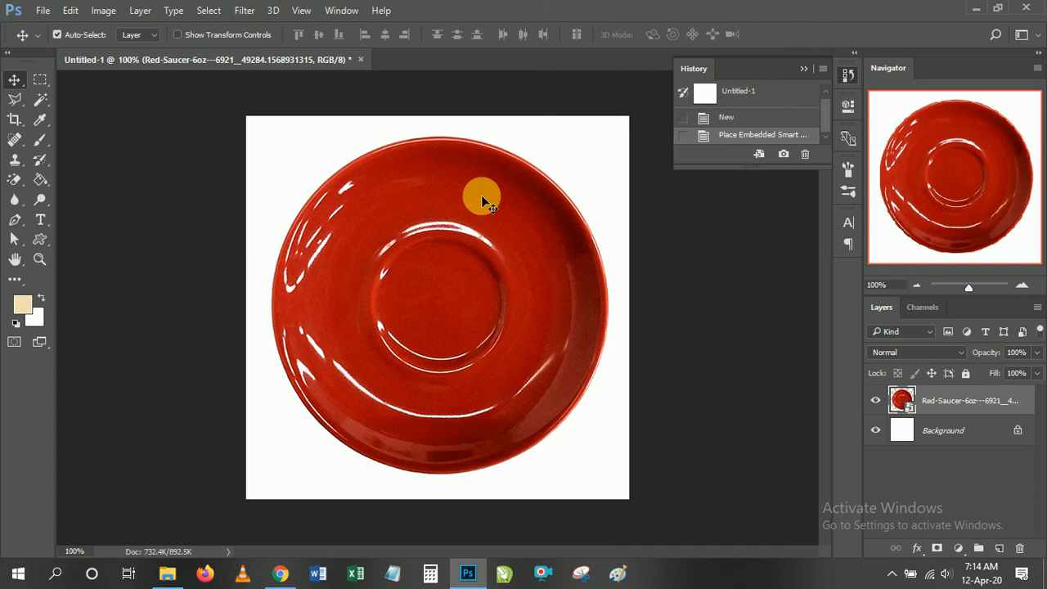
# Outline the saucer with straight Pen tool segments in Shape mode, placing six anchor points around its rim.
pyautogui.click(15, 219)
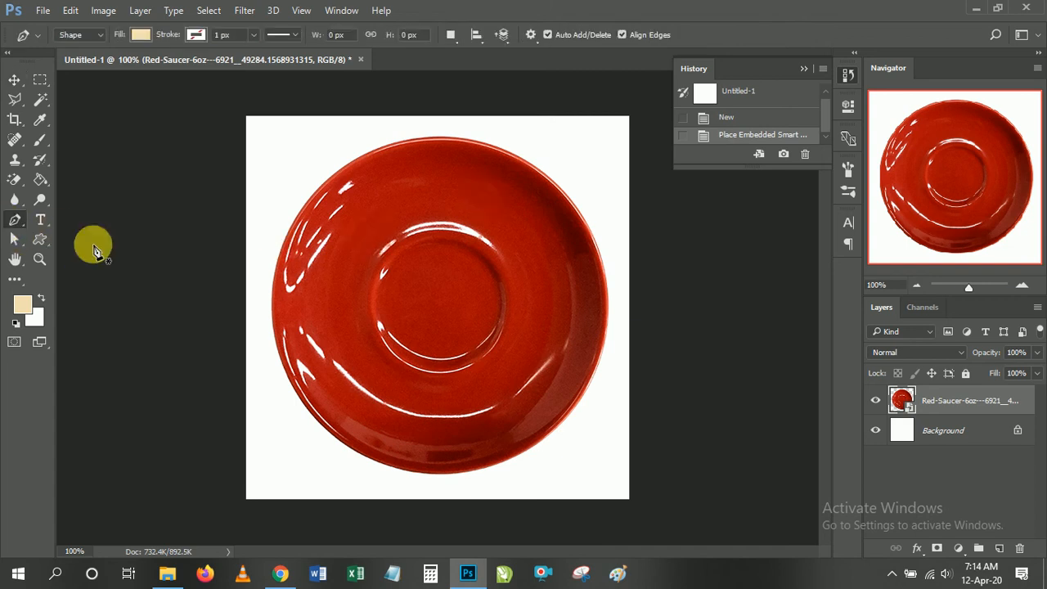
pyautogui.click(368, 154)
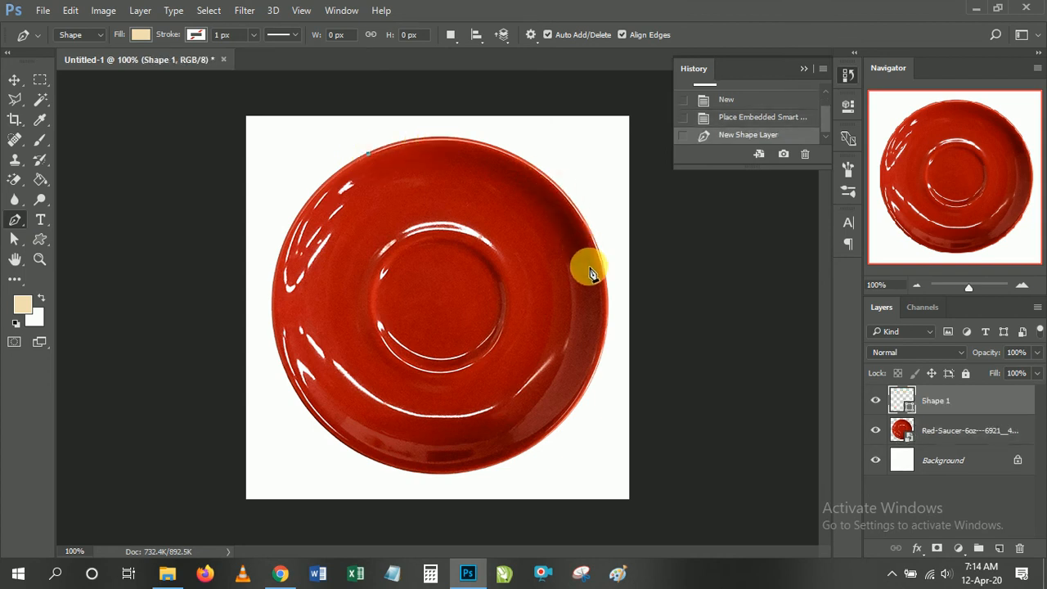
pyautogui.click(574, 204)
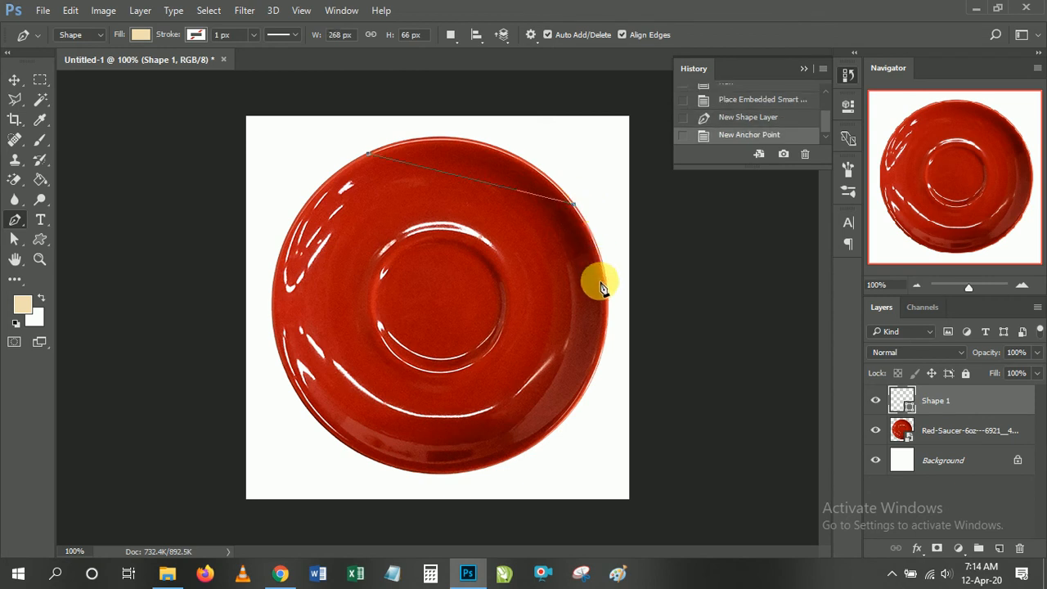
pyautogui.click(594, 370)
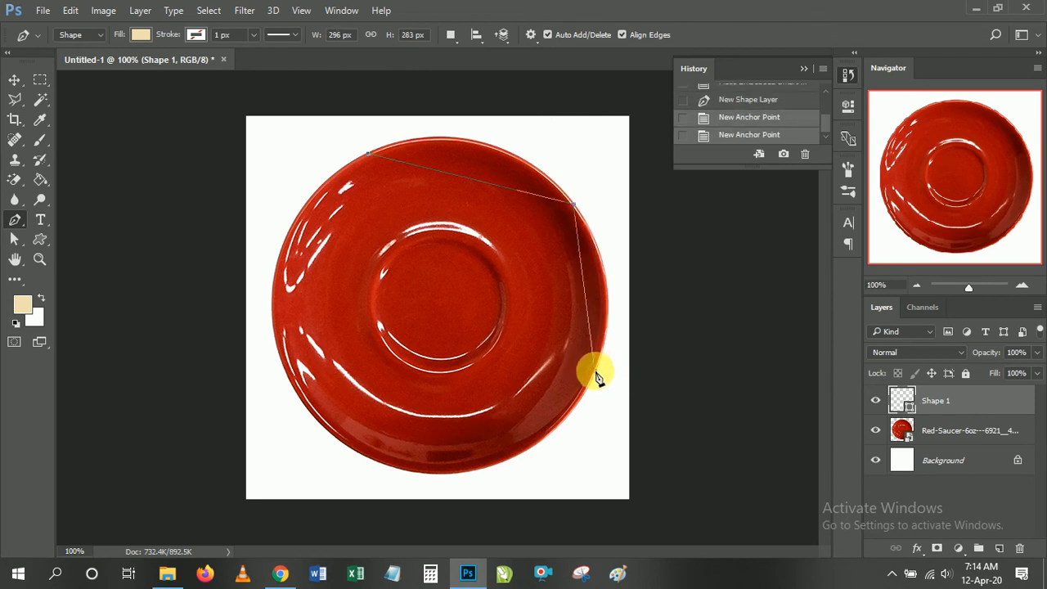
pyautogui.click(431, 474)
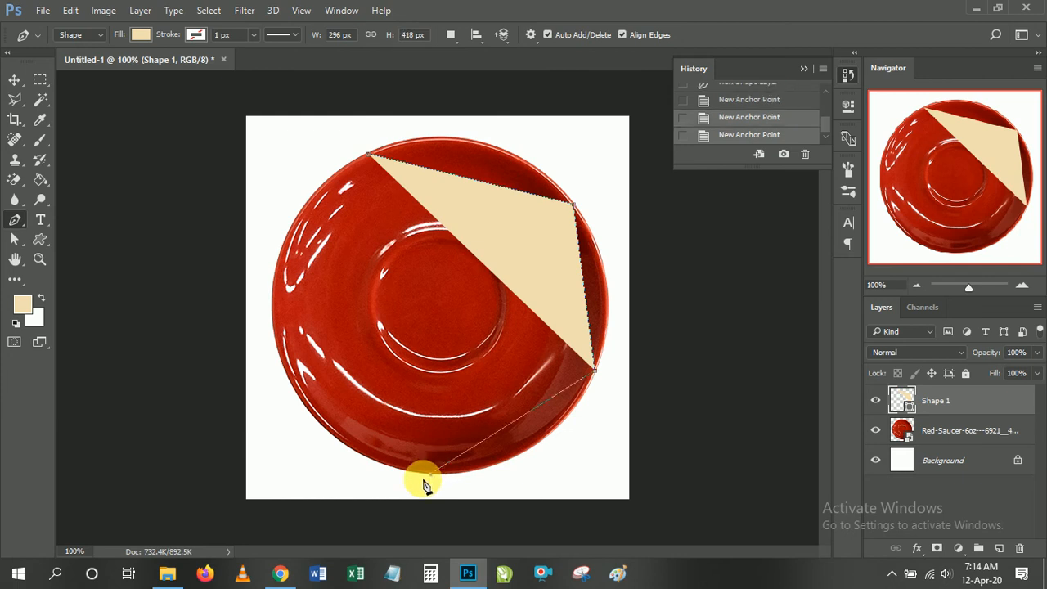
pyautogui.click(296, 392)
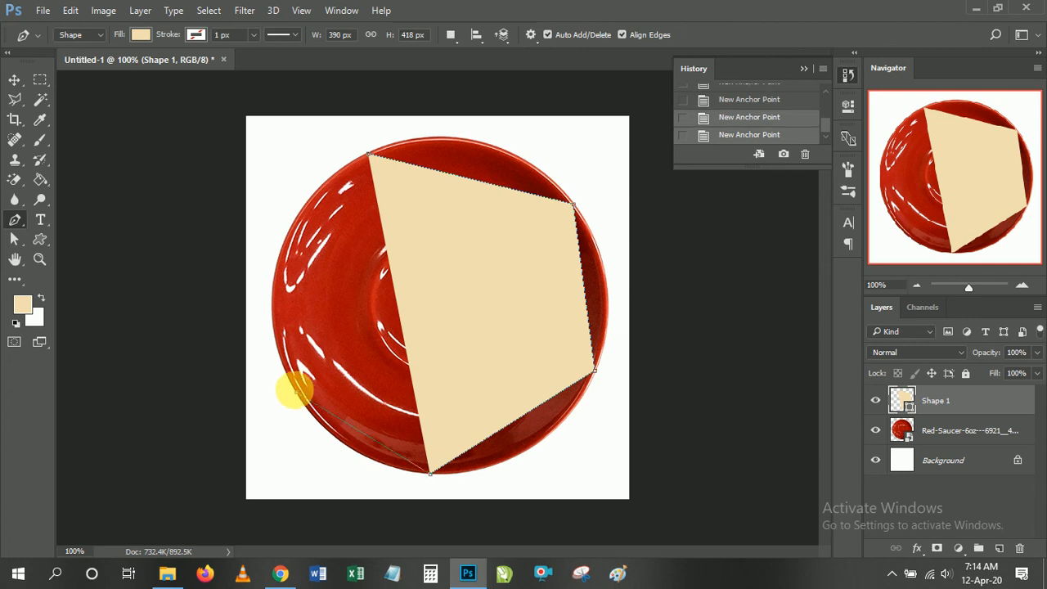
pyautogui.click(284, 245)
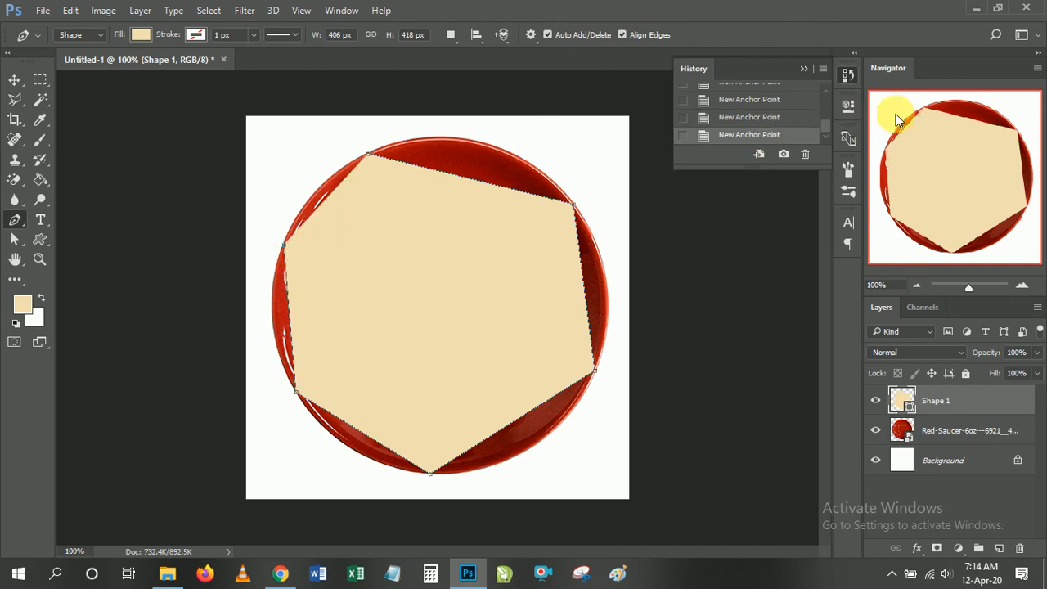
# Revert the document to the Place Embedded Smart Object state in the history to remove the straight-sided shape.
pyautogui.click(765, 119)
pyautogui.scroll(5, 785, 115)
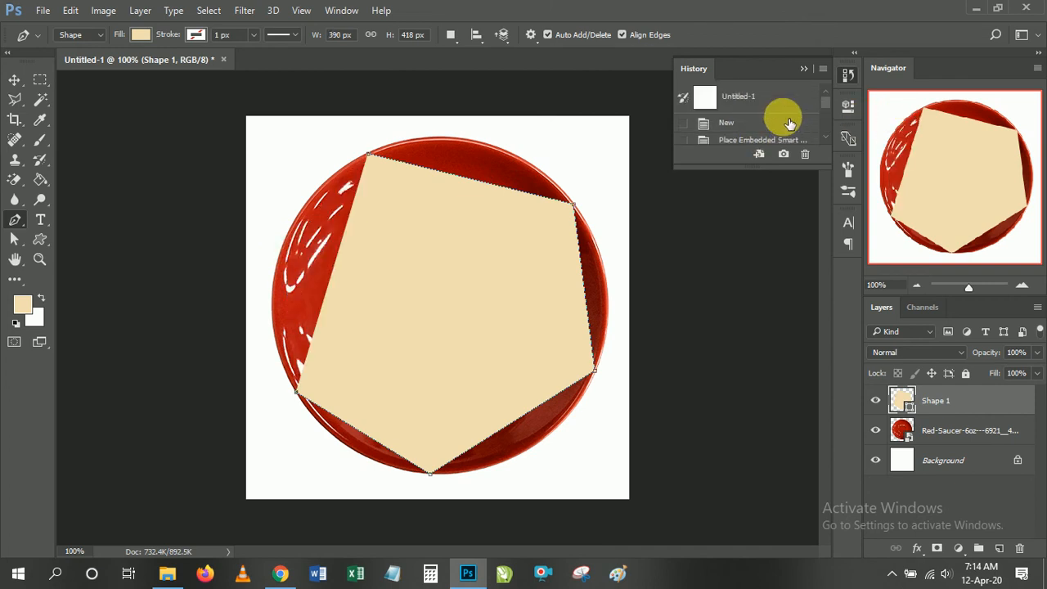
pyautogui.scroll(-1, 761, 130)
pyautogui.scroll(-2, 760, 120)
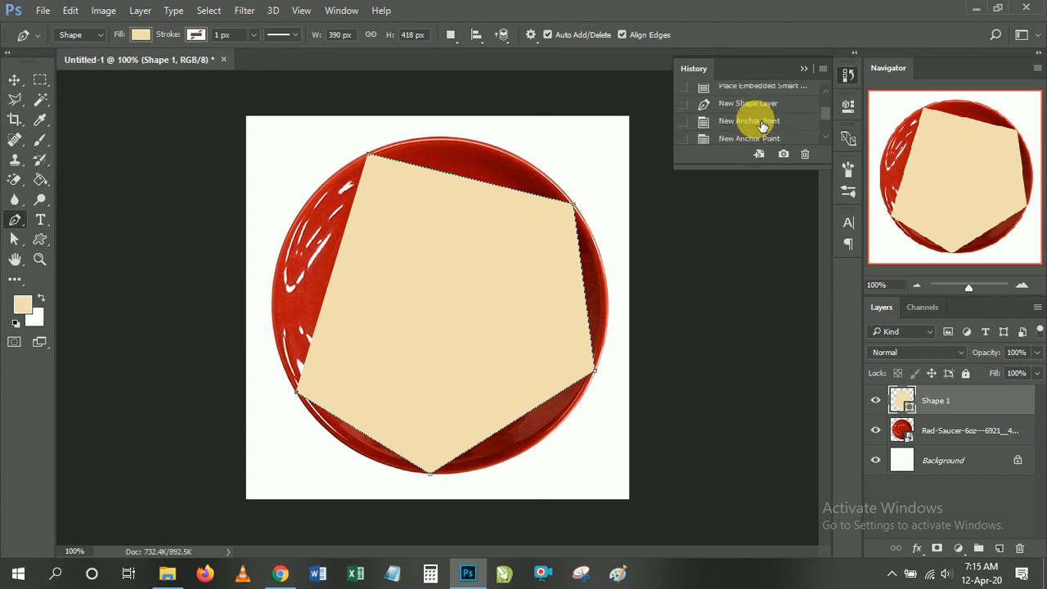
pyautogui.scroll(2, 762, 122)
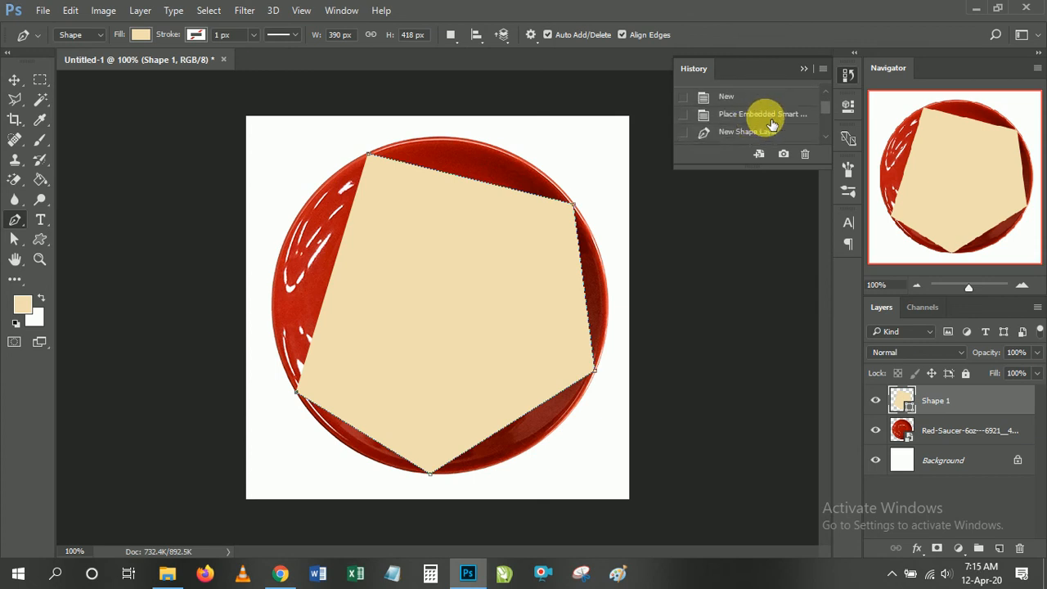
pyautogui.click(765, 116)
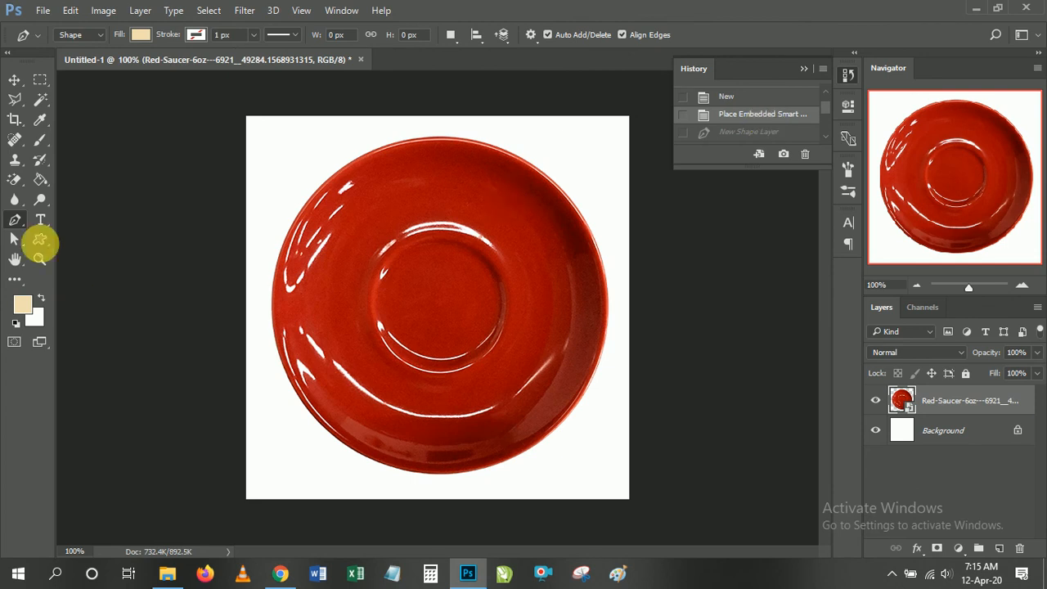
# Switch the Pen tool to Path mode and trace the saucer with a closed straight-sided path of five anchor points around the rim.
pyautogui.click(82, 35)
pyautogui.click(86, 59)
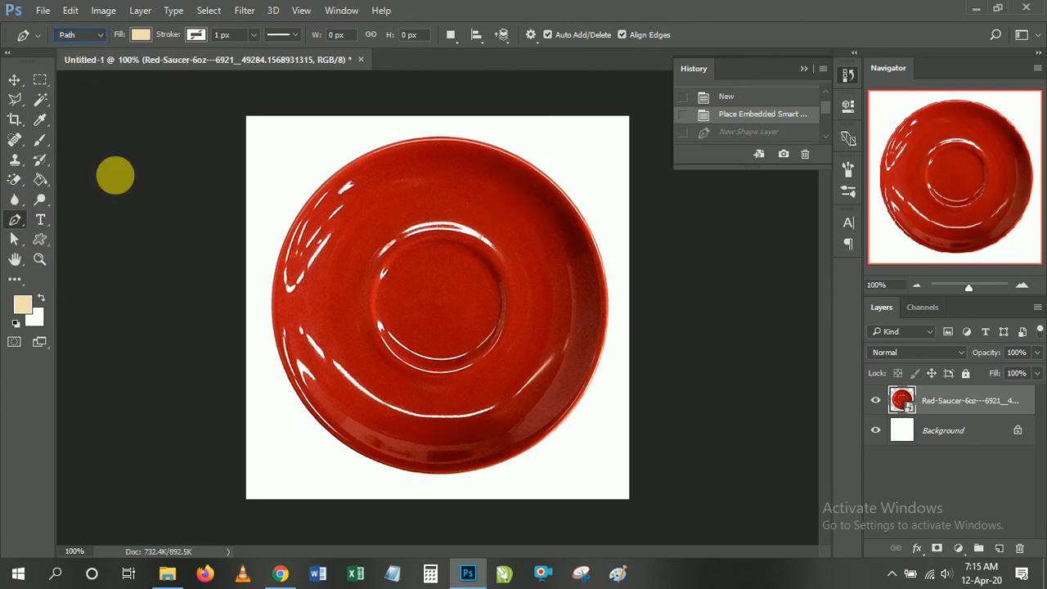
pyautogui.click(377, 151)
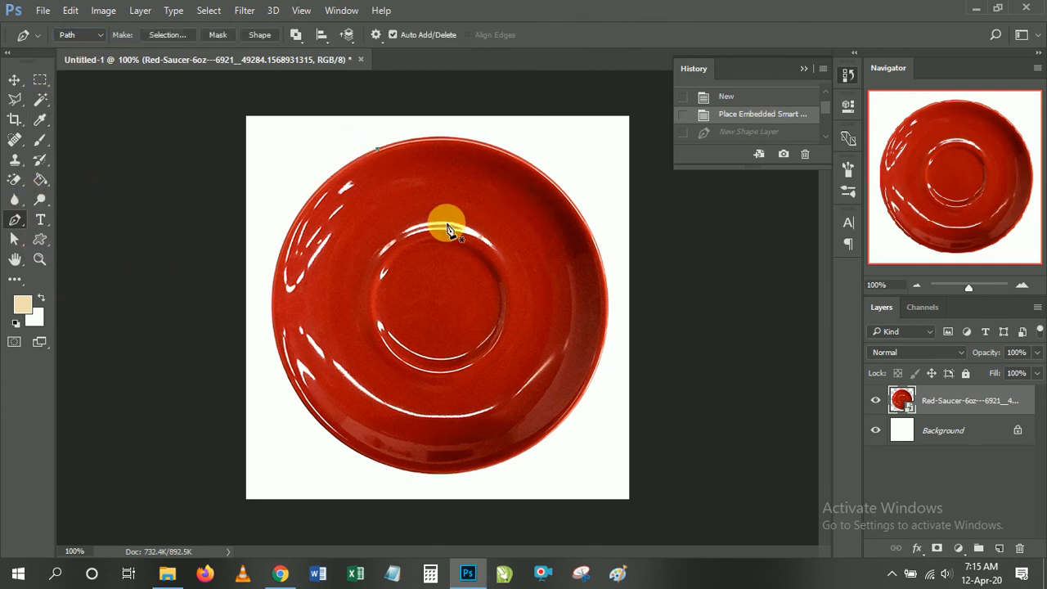
pyautogui.click(581, 214)
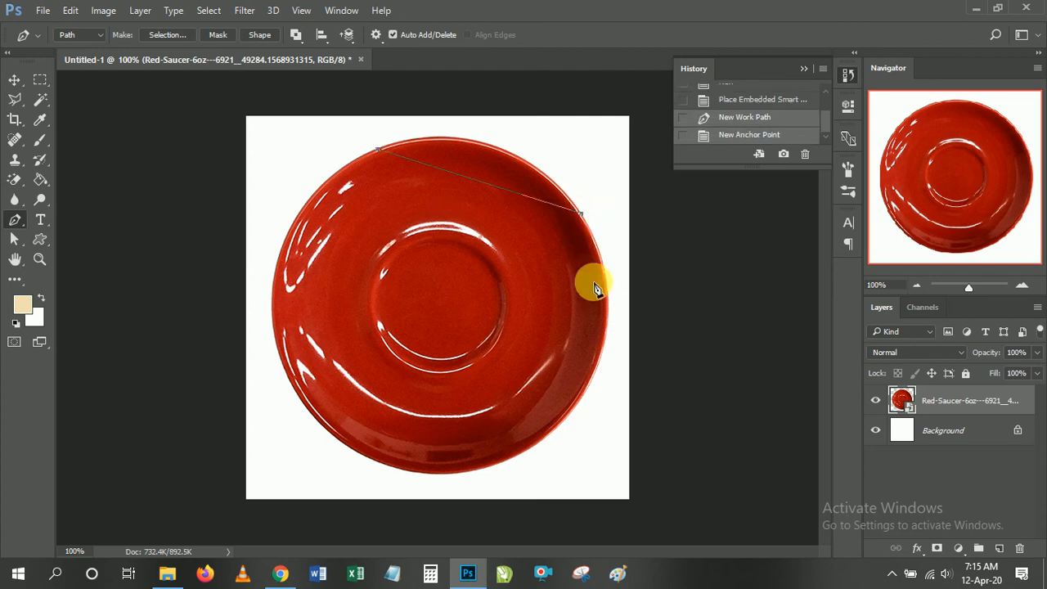
pyautogui.click(549, 433)
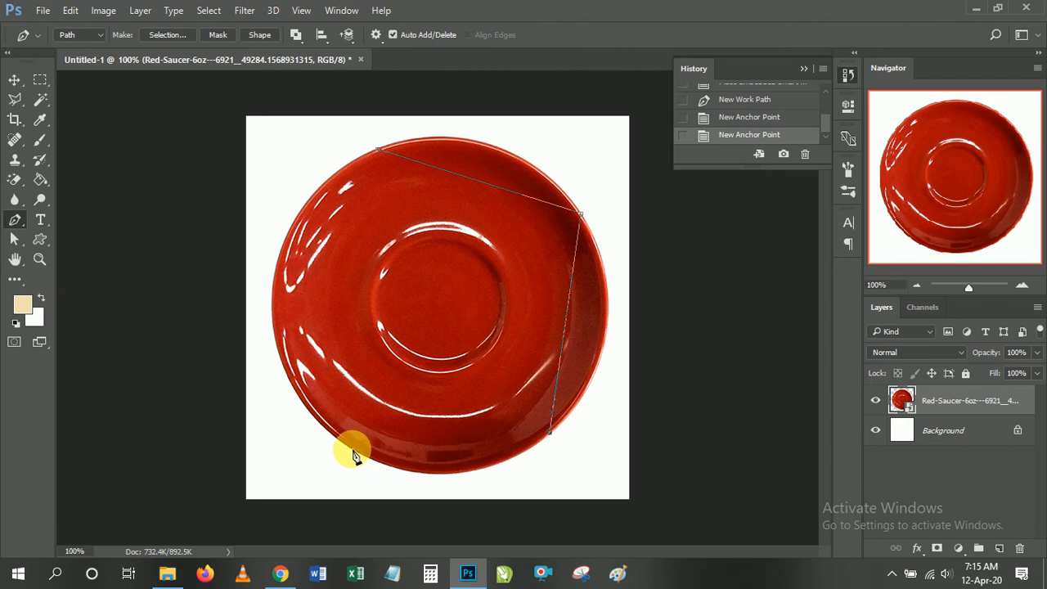
pyautogui.click(352, 449)
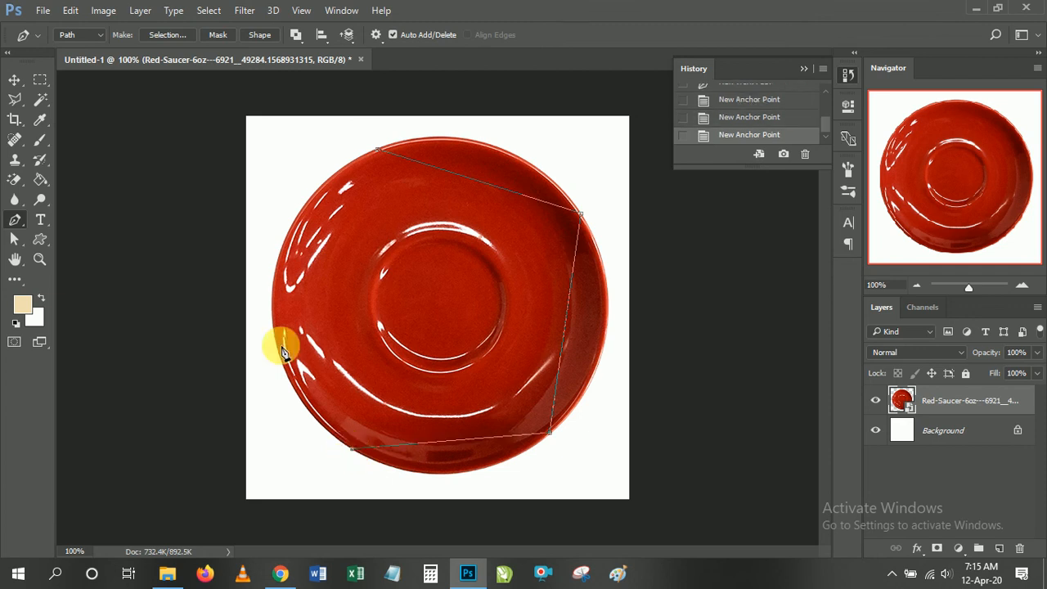
pyautogui.click(277, 284)
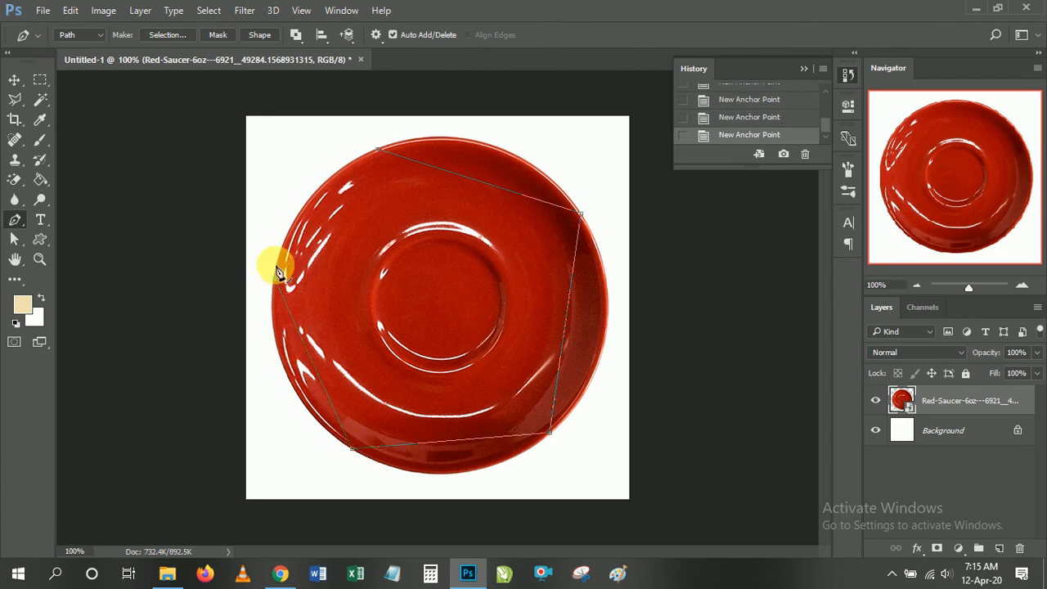
pyautogui.click(378, 151)
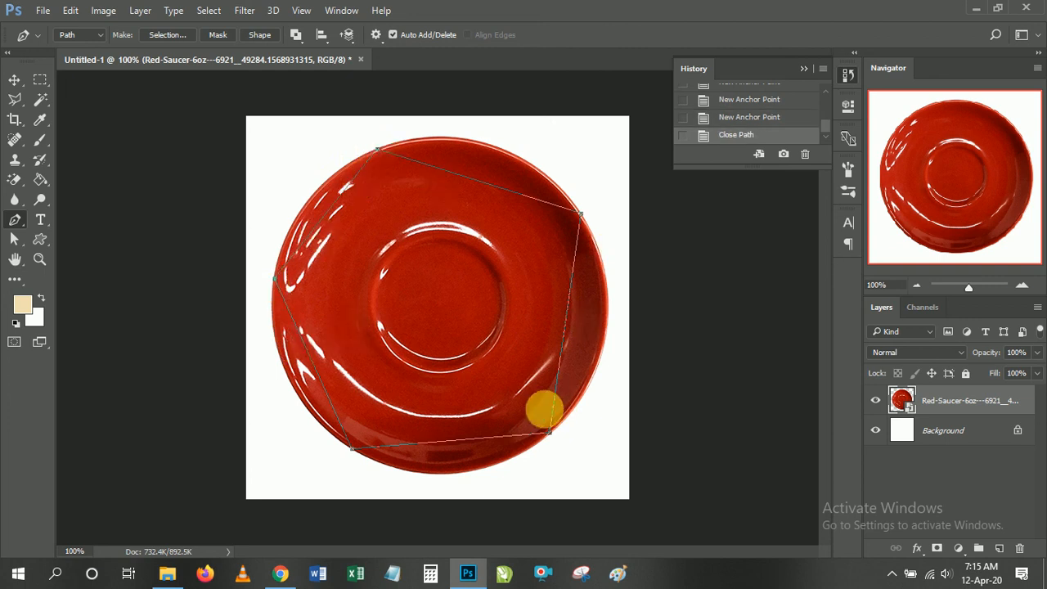
# Try the Freeform Pen on the path's topmost anchor point, and revert the document to the Close Path state in the history.
pyautogui.rightClick(19, 226)
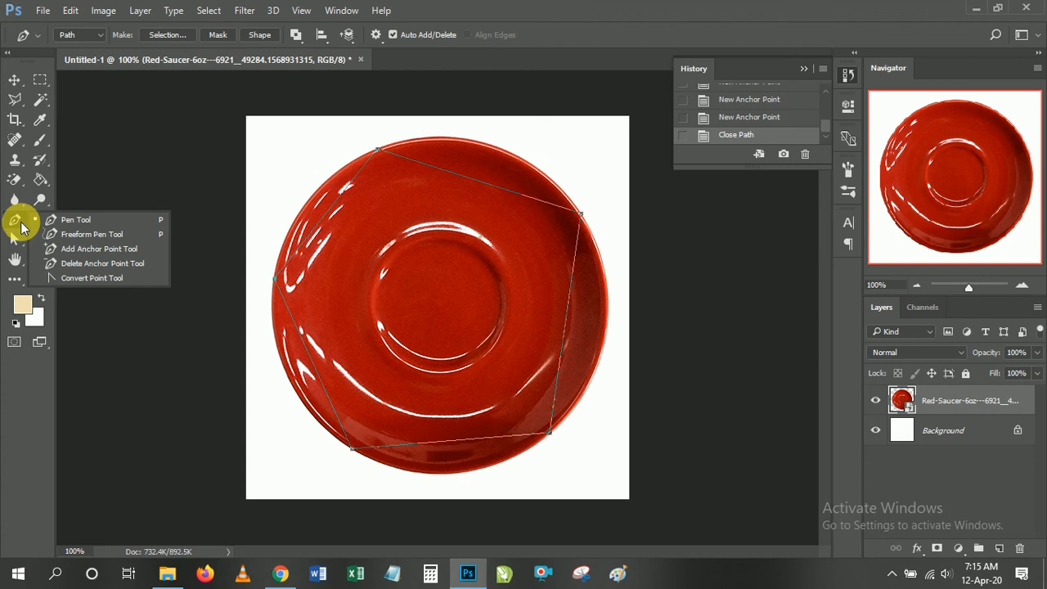
pyautogui.click(85, 237)
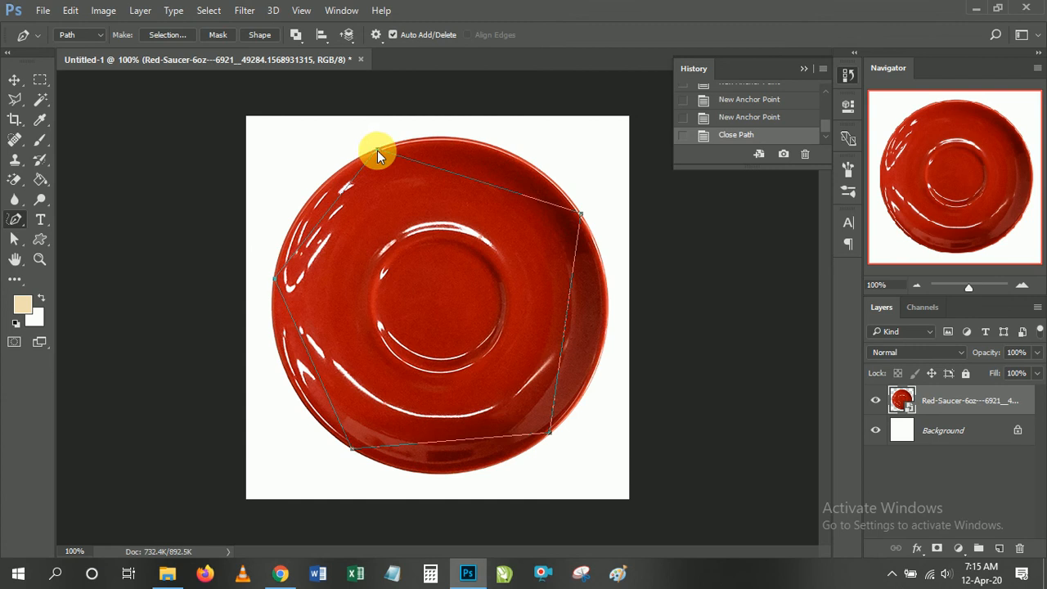
pyautogui.rightClick(24, 225)
pyautogui.click(46, 225)
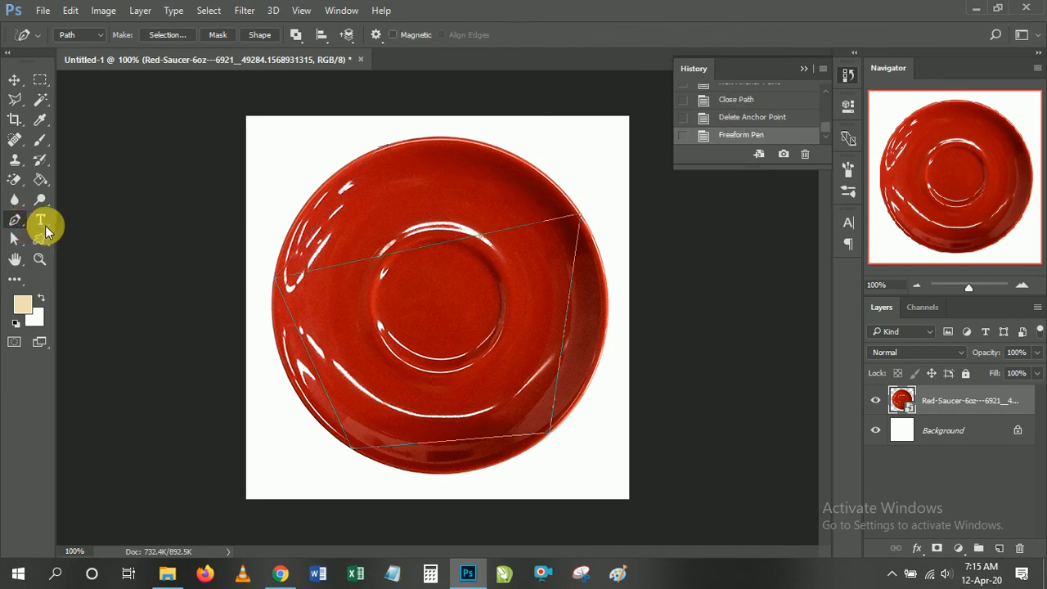
pyautogui.hotkey('ctrl', 'z')
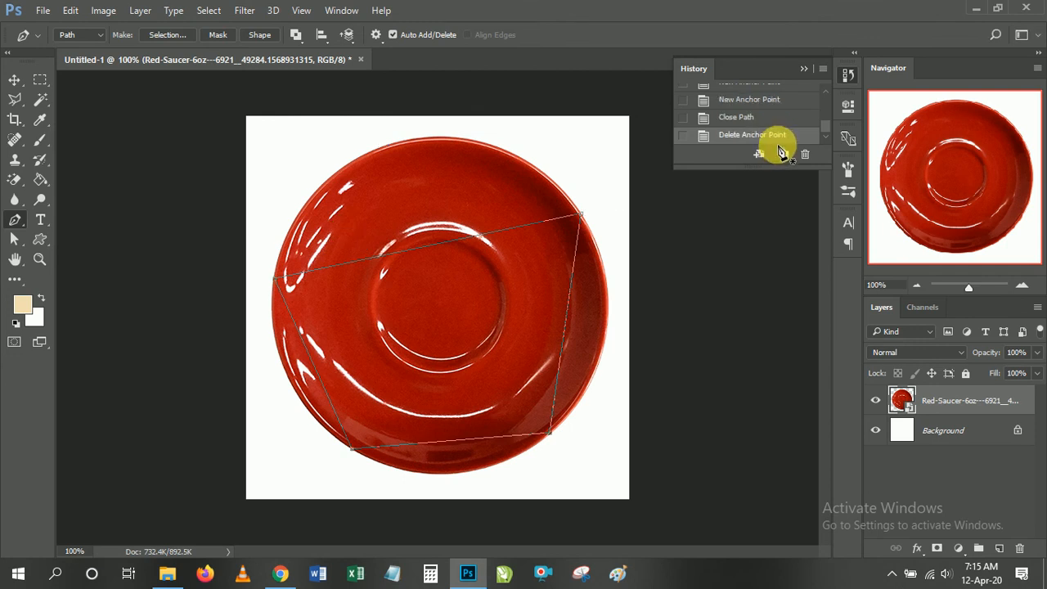
pyautogui.click(740, 117)
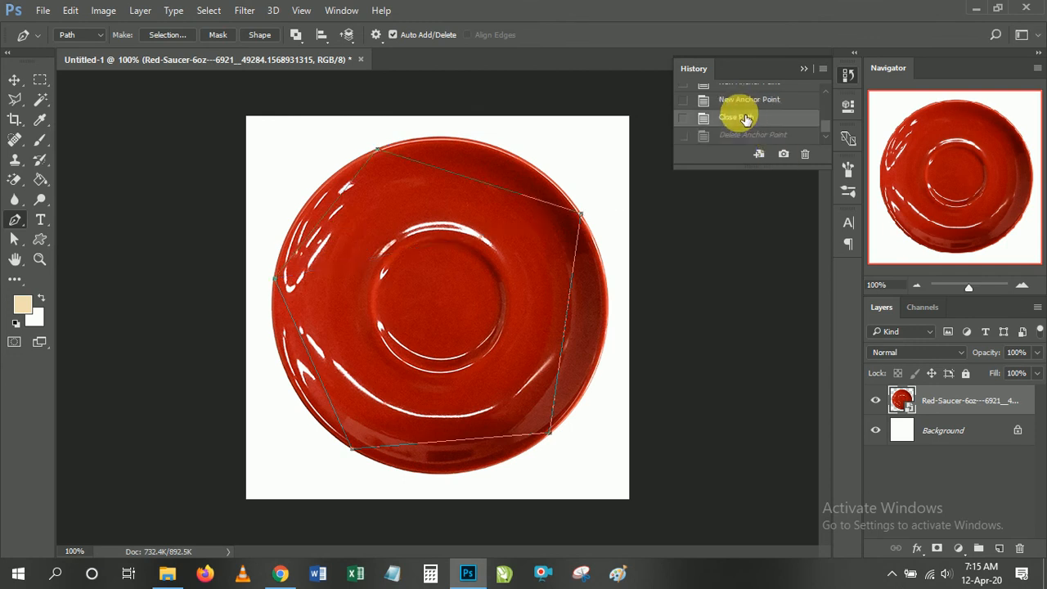
# Delete the path's top and upper-right anchor points with the Pen tool, leaving one curved segment along the saucer's upper rim.
pyautogui.rightClick(11, 225)
pyautogui.click(73, 218)
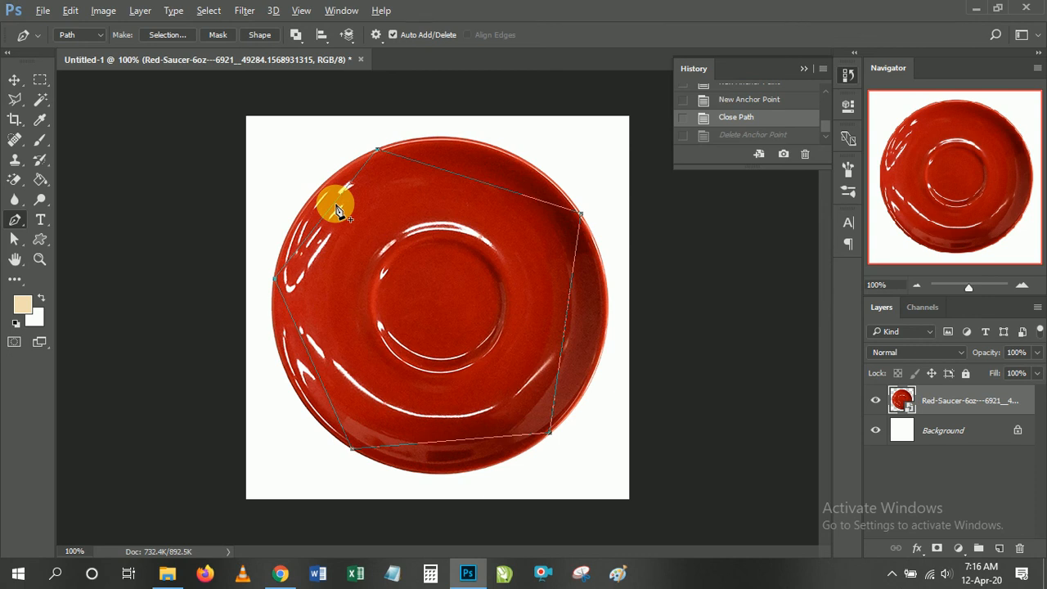
pyautogui.moveTo(316, 202); pyautogui.dragTo(354, 207)
pyautogui.hotkey('ctrl', 'z')
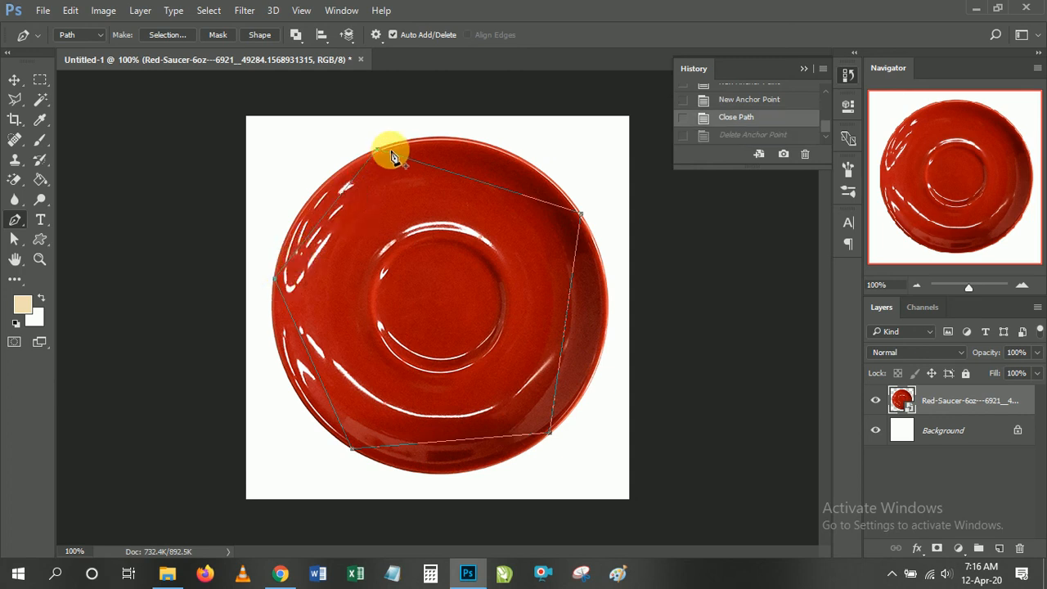
pyautogui.moveTo(379, 154); pyautogui.dragTo(408, 145)
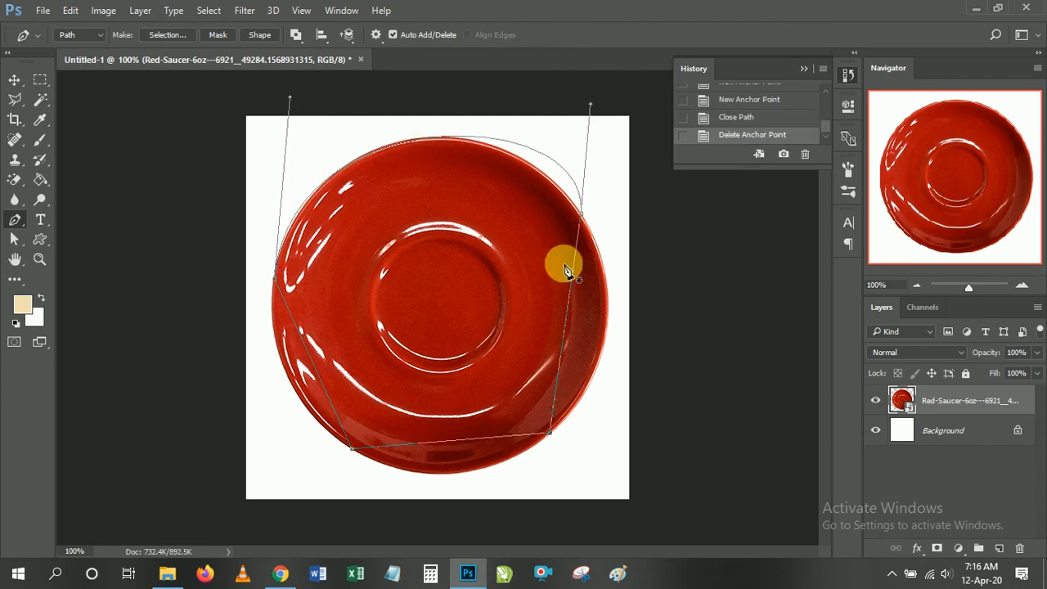
pyautogui.click(585, 221)
pyautogui.moveTo(589, 217); pyautogui.dragTo(603, 240)
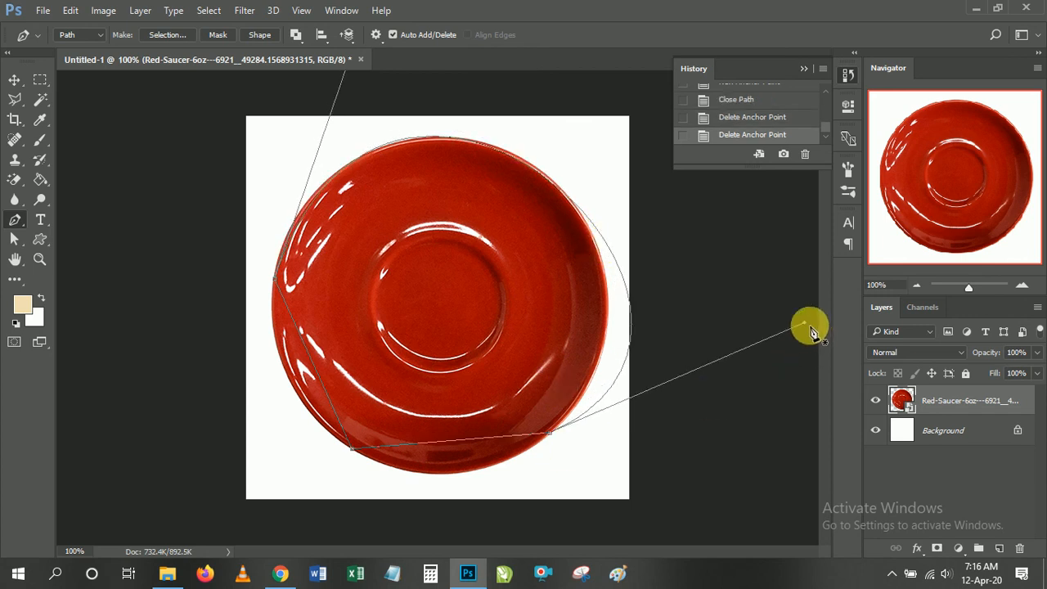
# Move the lower-right anchor point's direction handle upward and inward to pull the curve onto the saucer's right rim.
pyautogui.moveTo(805, 323); pyautogui.dragTo(783, 303)
pyautogui.hotkey('ctrl', 'z')
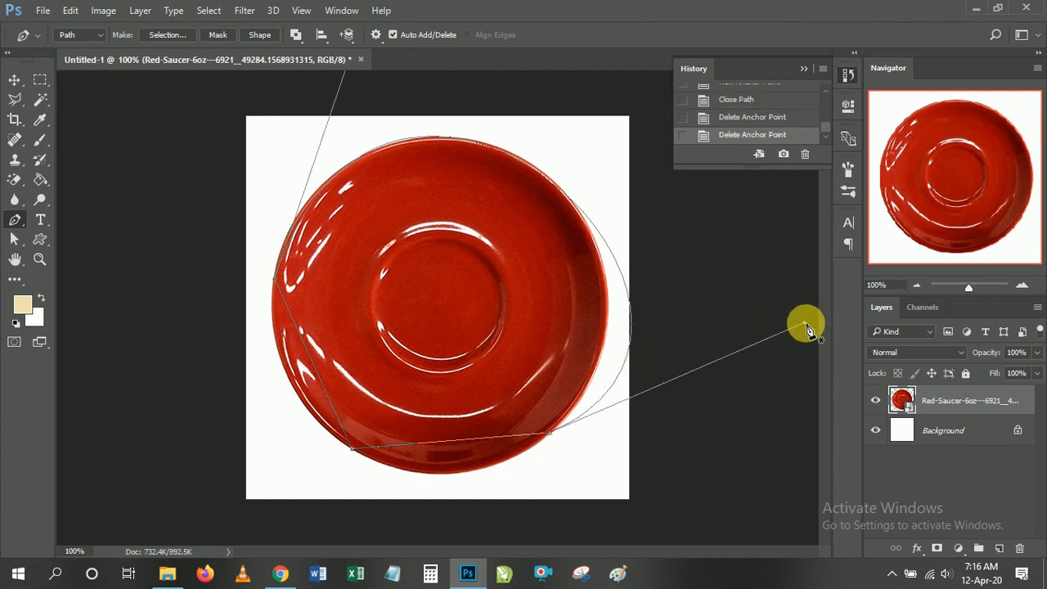
pyautogui.moveTo(805, 324); pyautogui.dragTo(748, 239)
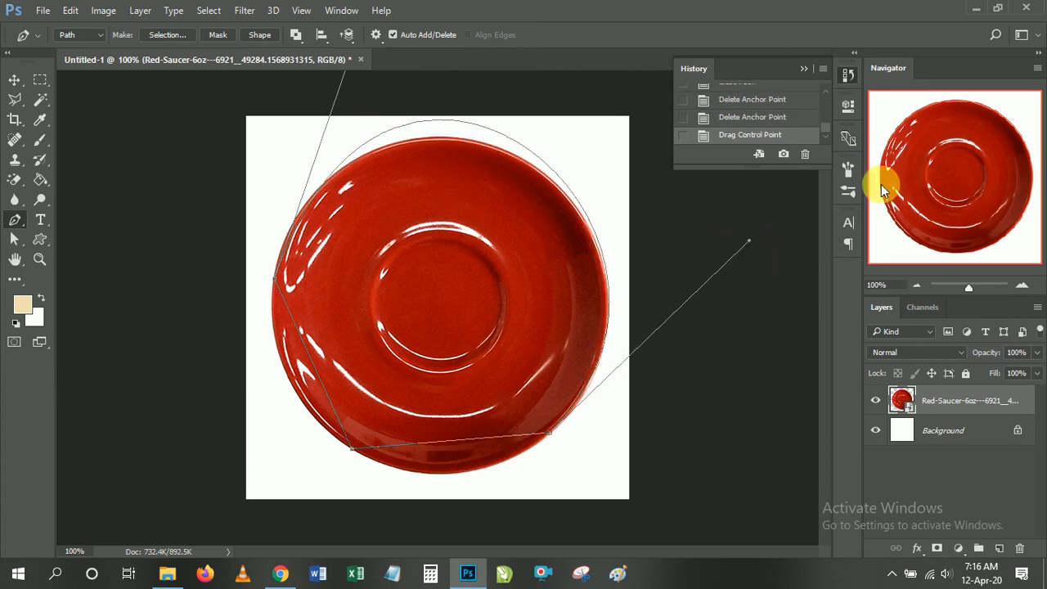
# Delete the lower-left anchor point, reducing the closed path to two curved anchor points on the left and right of the saucer.
pyautogui.click(917, 285)
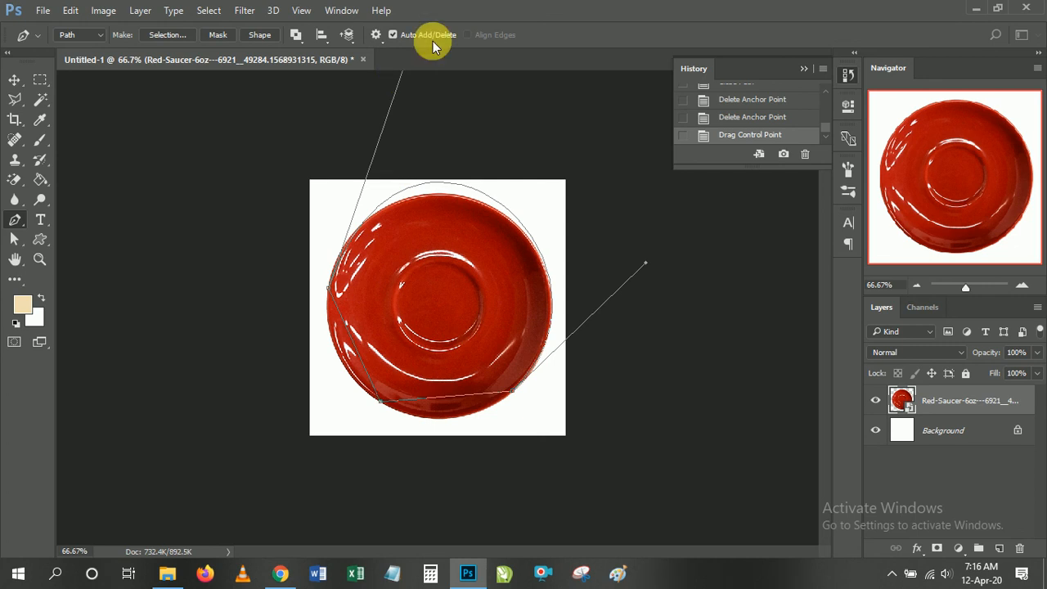
pyautogui.keyDown('ctrl'); pyautogui.click(382, 404); pyautogui.keyUp('ctrl')
pyautogui.click(382, 402)
pyautogui.moveTo(384, 406)
pyautogui.mouseDown()
pyautogui.moveTo(400, 402)
pyautogui.moveTo(381, 409)
pyautogui.moveTo(391, 409)
pyautogui.mouseUp()
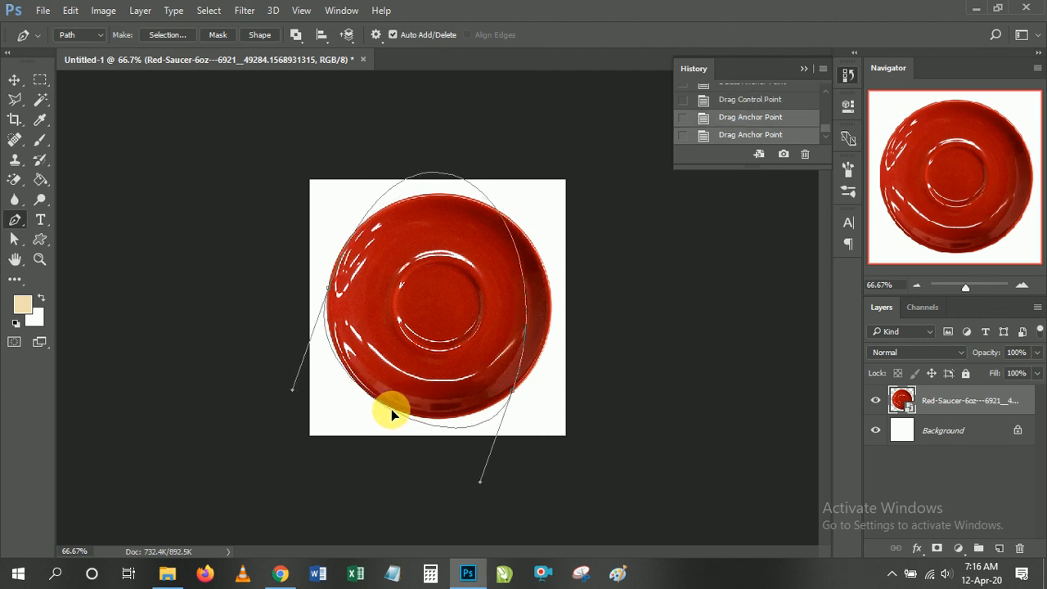
# Adjust the left anchor's lower handle, move the right anchor up along the rim, and pull its lower handle to follow the saucer's bottom edge.
pyautogui.click(286, 396)
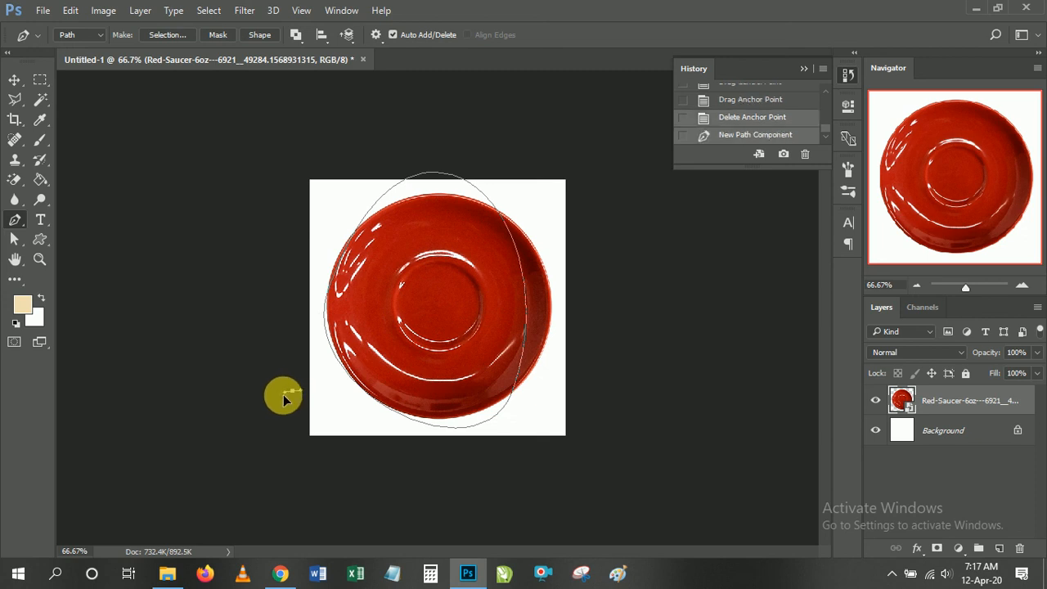
pyautogui.hotkey('ctrl', 'z')
pyautogui.moveTo(294, 396)
pyautogui.mouseDown()
pyautogui.moveTo(280, 391)
pyautogui.moveTo(301, 393)
pyautogui.mouseUp()
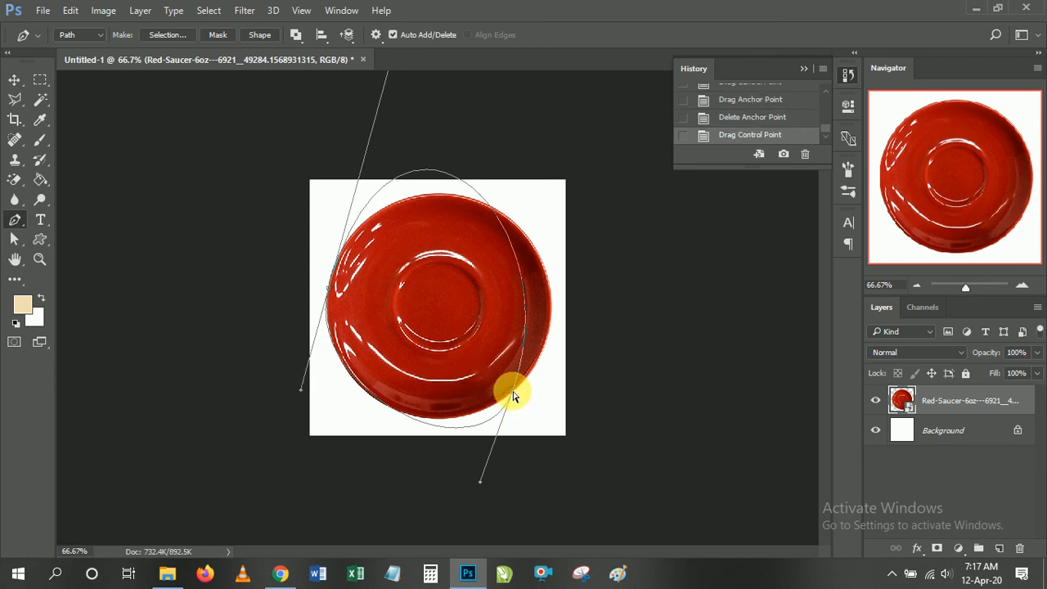
pyautogui.moveTo(513, 395); pyautogui.dragTo(538, 358)
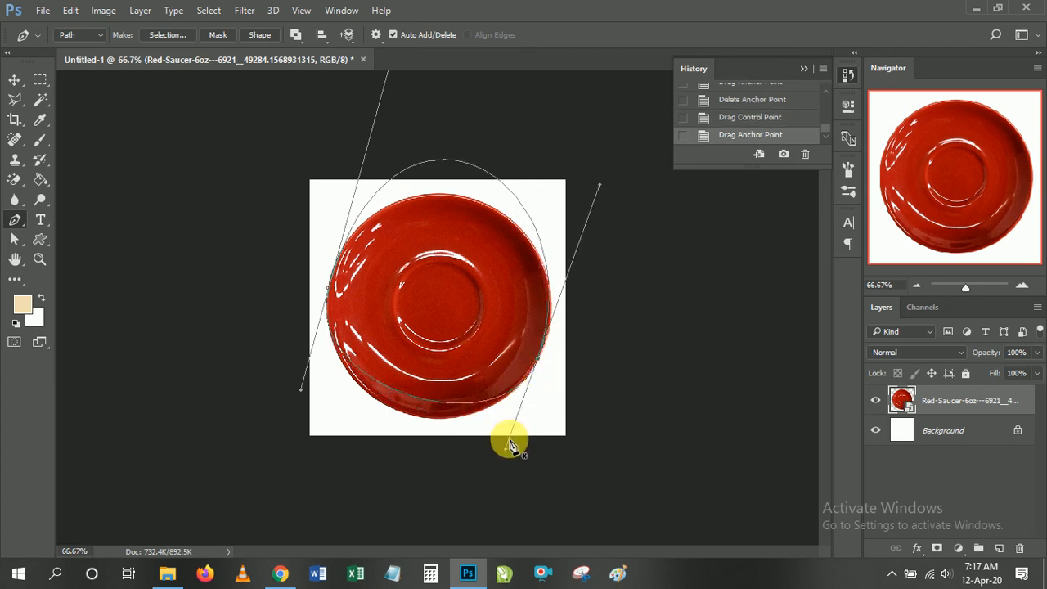
pyautogui.moveTo(505, 455); pyautogui.dragTo(456, 484)
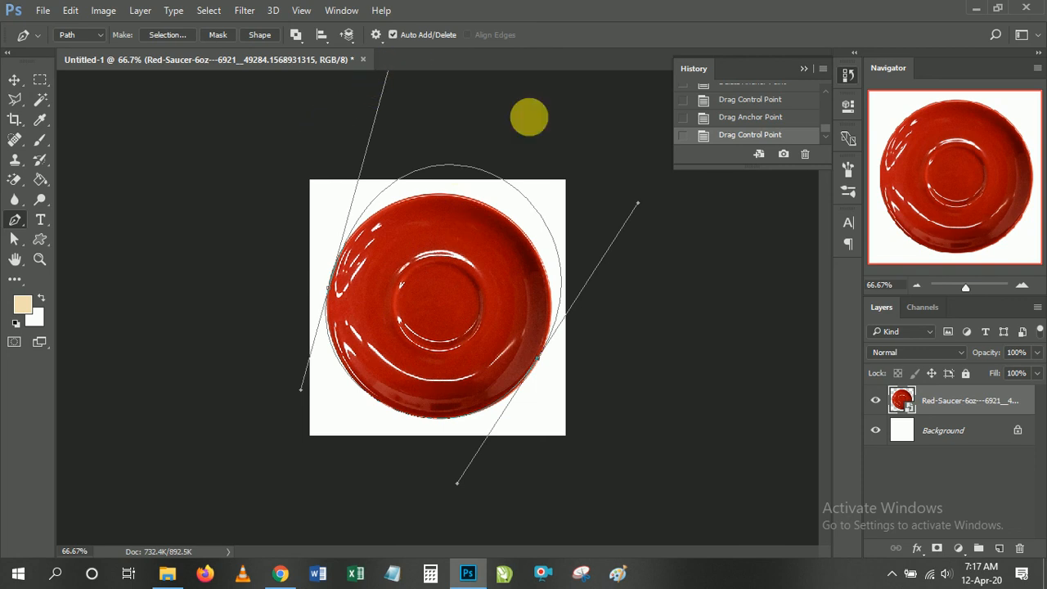
# Fine-tune the direction handles of both anchor points until the closed curve closely follows the saucer's rim.
pyautogui.click(918, 287)
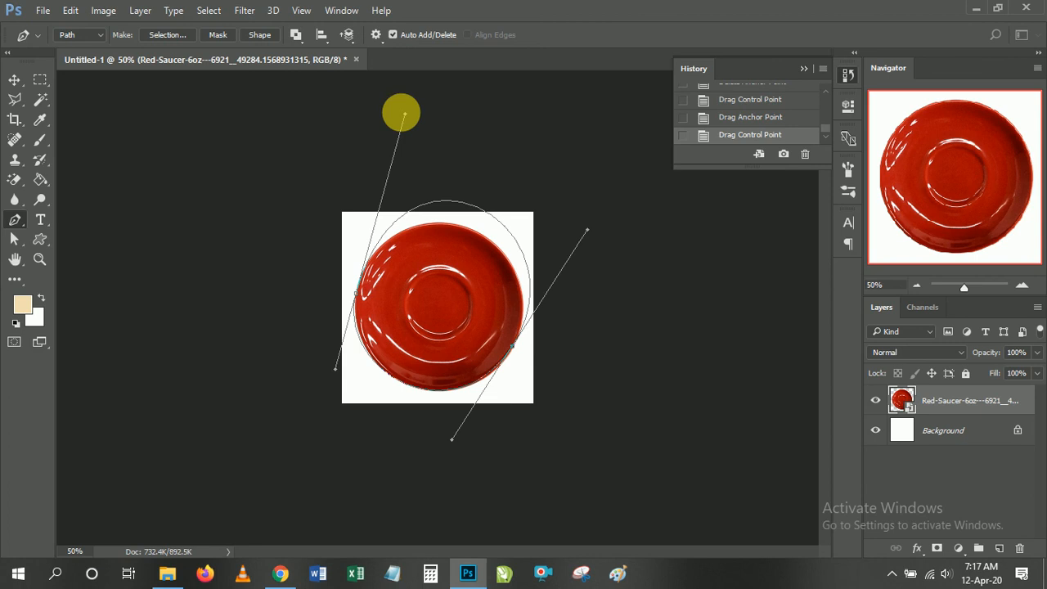
pyautogui.moveTo(406, 118); pyautogui.dragTo(382, 170)
pyautogui.moveTo(588, 235); pyautogui.dragTo(563, 241)
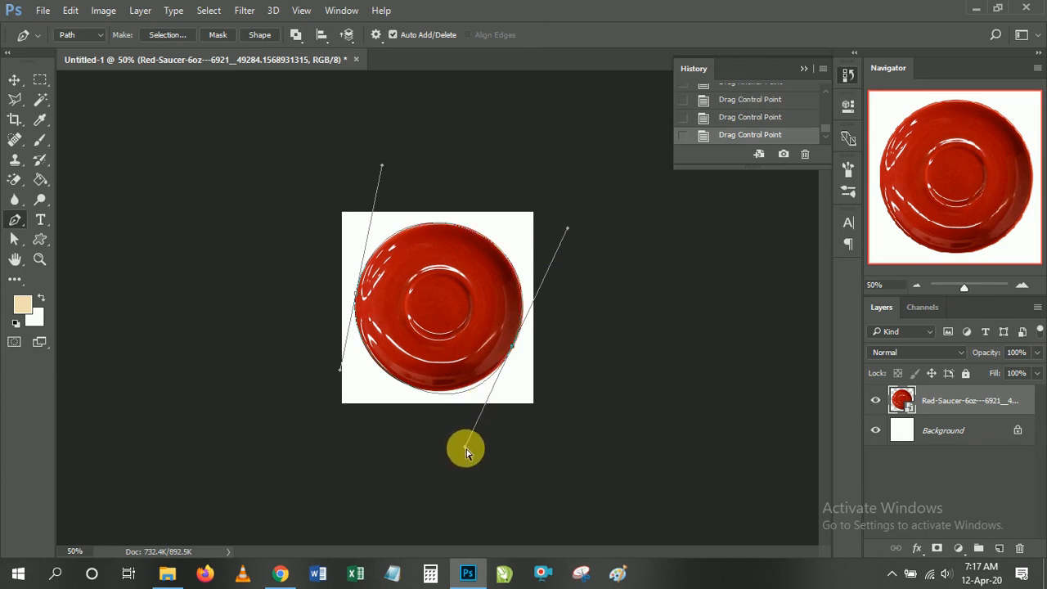
pyautogui.moveTo(466, 452)
pyautogui.mouseDown()
pyautogui.moveTo(475, 439)
pyautogui.moveTo(454, 439)
pyautogui.mouseUp()
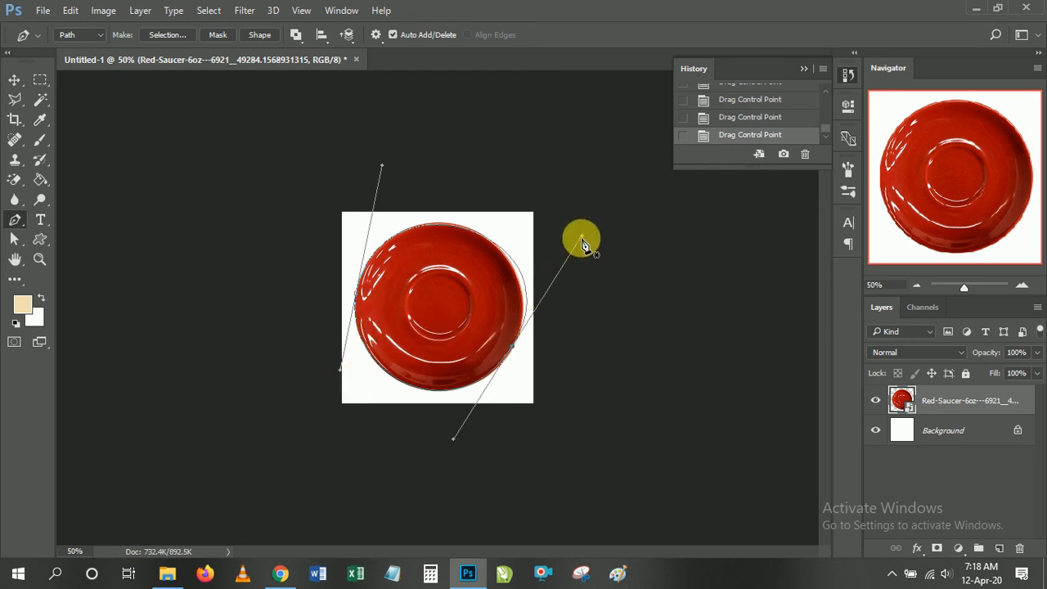
pyautogui.moveTo(583, 240); pyautogui.dragTo(570, 234)
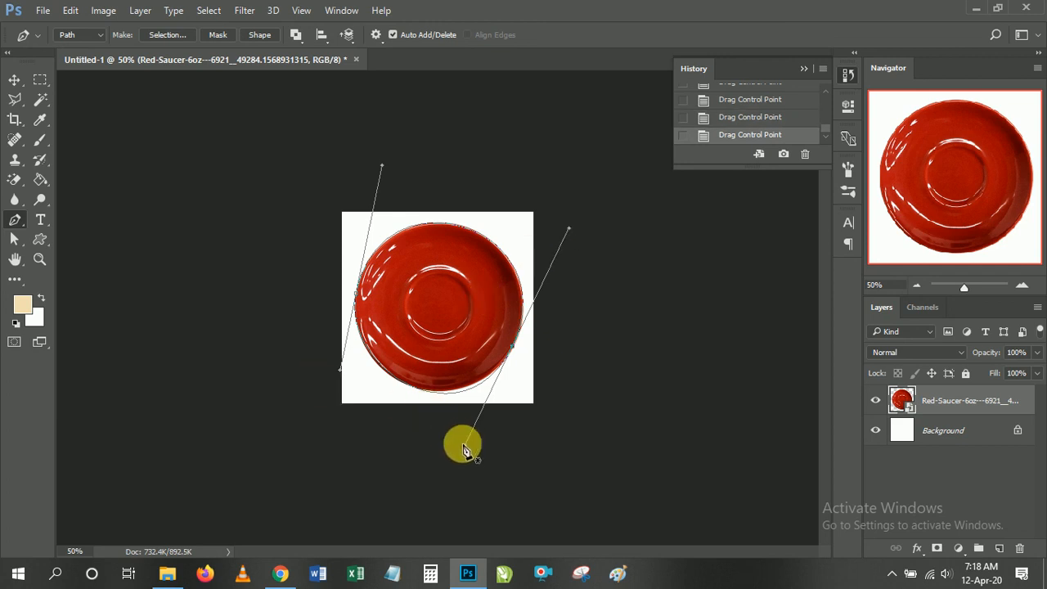
pyautogui.moveTo(466, 452)
pyautogui.mouseDown()
pyautogui.moveTo(456, 422)
pyautogui.moveTo(449, 444)
pyautogui.mouseUp()
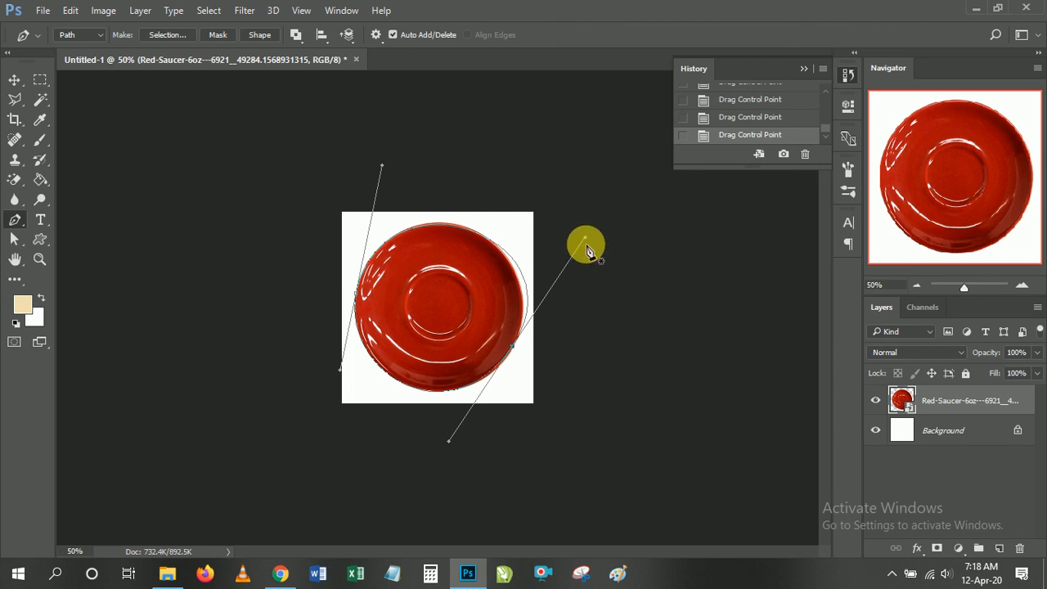
pyautogui.moveTo(586, 242); pyautogui.dragTo(570, 233)
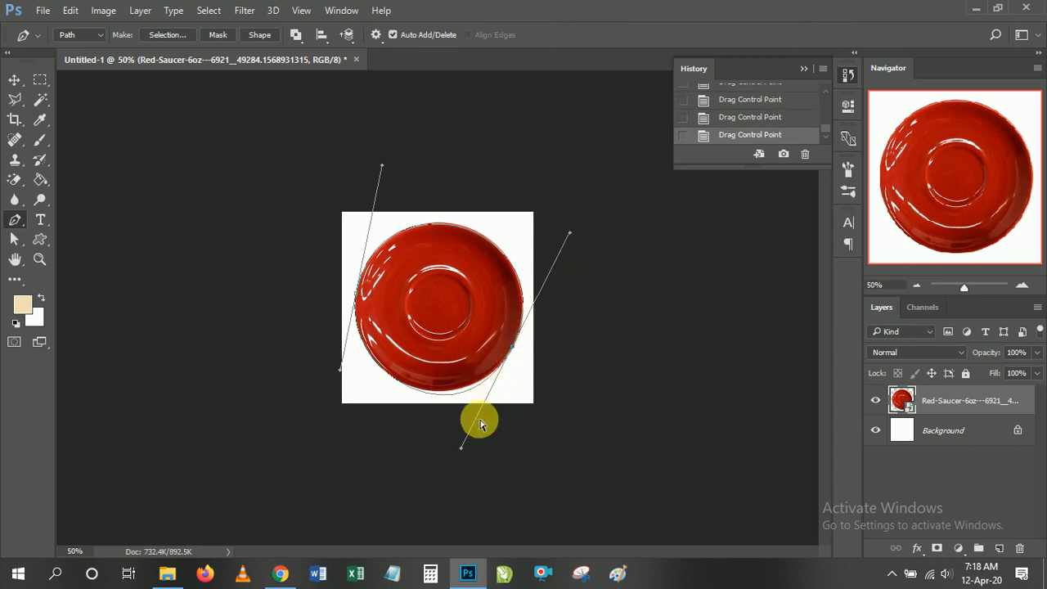
pyautogui.moveTo(462, 454)
pyautogui.mouseDown()
pyautogui.moveTo(464, 428)
pyautogui.moveTo(456, 429)
pyautogui.moveTo(497, 420)
pyautogui.moveTo(458, 445)
pyautogui.moveTo(469, 439)
pyautogui.moveTo(451, 438)
pyautogui.moveTo(461, 436)
pyautogui.mouseUp()
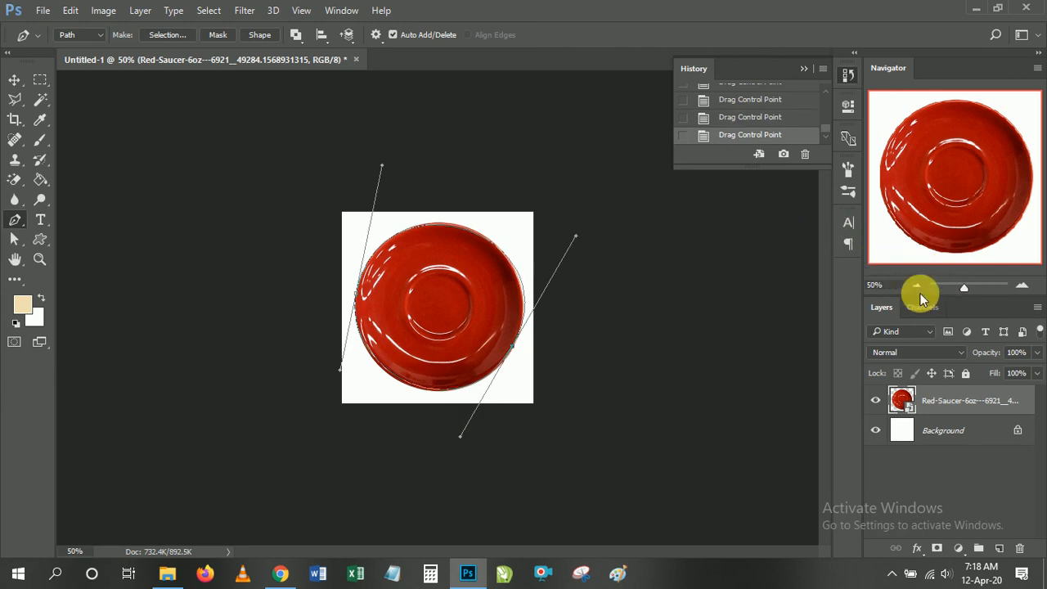
# Convert the saucer path into a new anti-aliased selection with a feather radius of 0 pixels.
pyautogui.click(1022, 285)
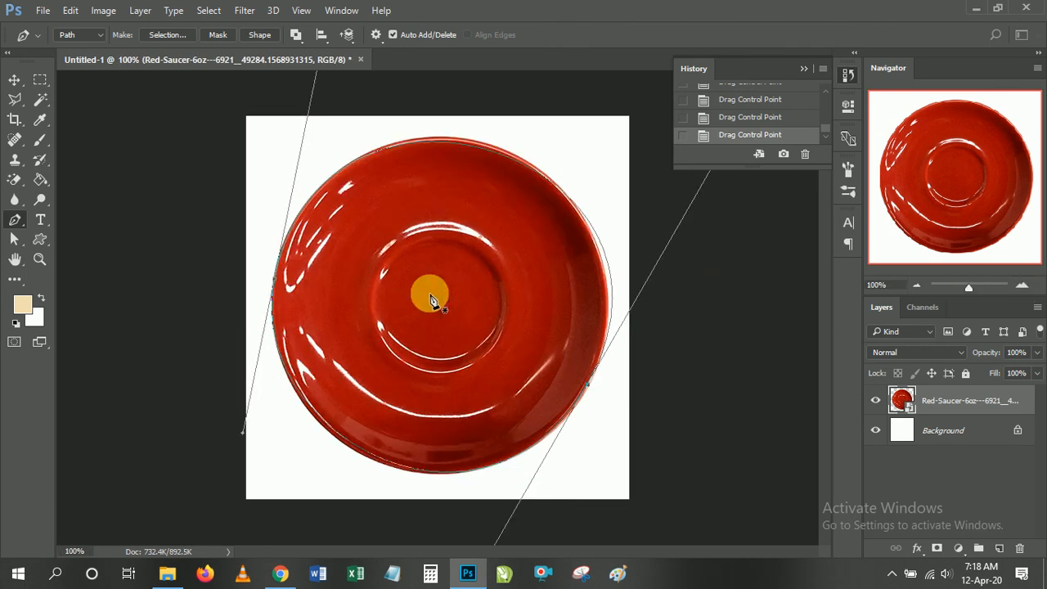
pyautogui.rightClick(421, 282)
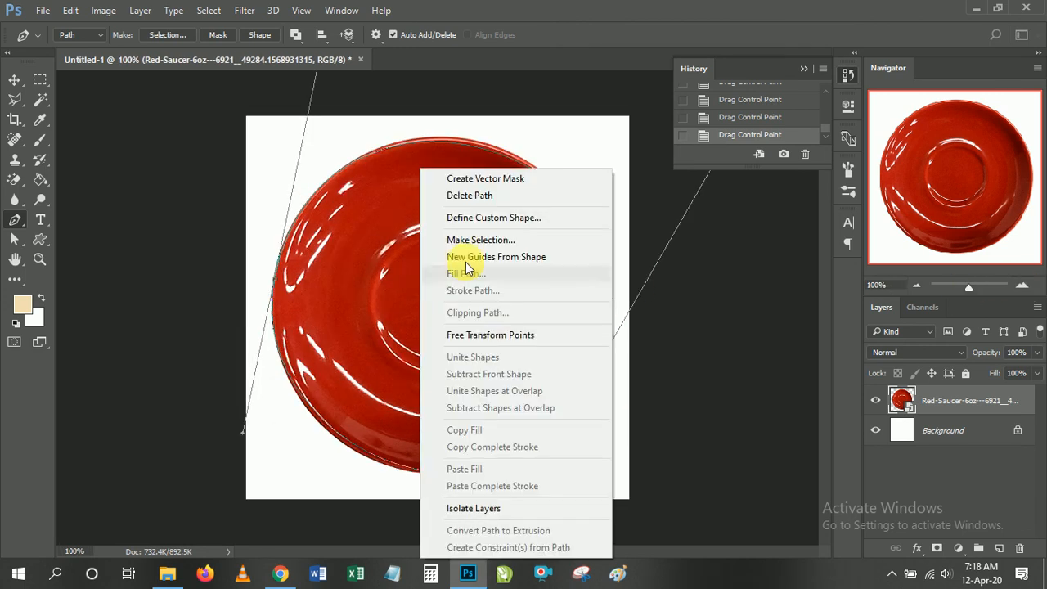
pyautogui.click(512, 246)
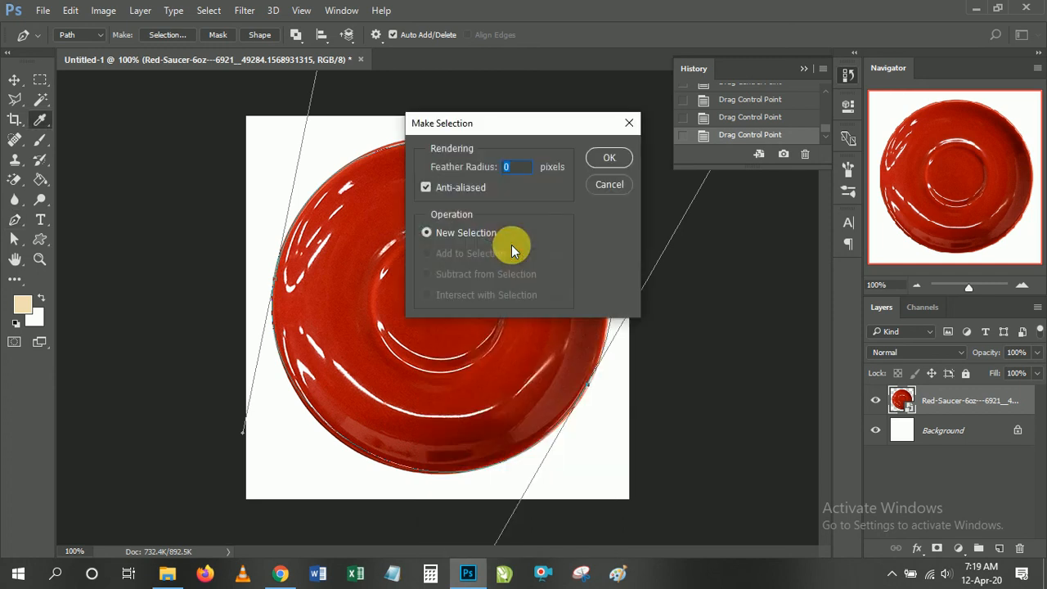
pyautogui.click(609, 160)
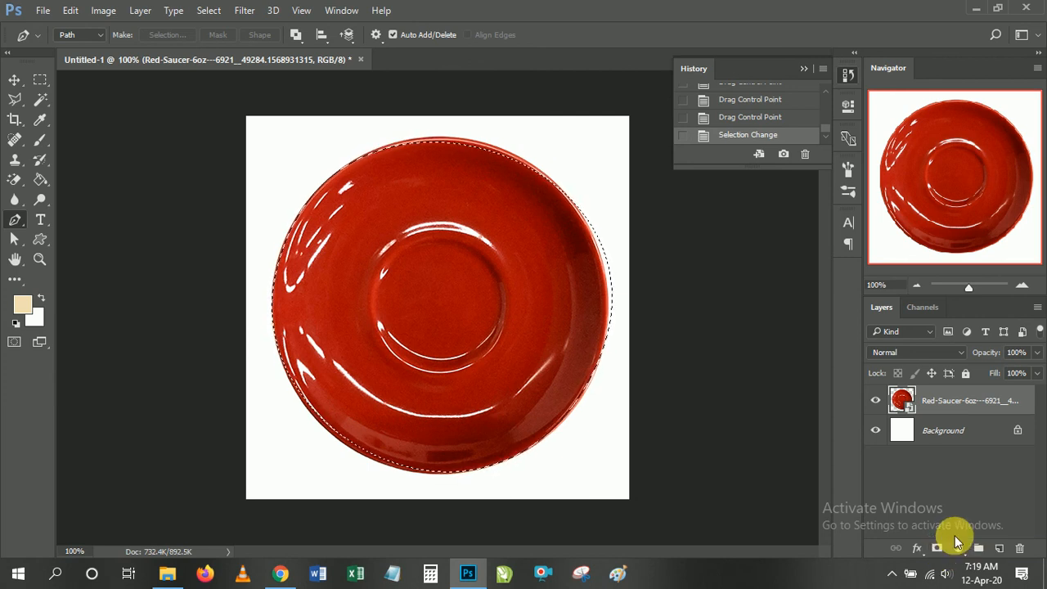
# Copy the selected saucer area onto a new layer and hide the original Red-Saucer layer beneath it.
pyautogui.hotkey('ctrl', 'j')
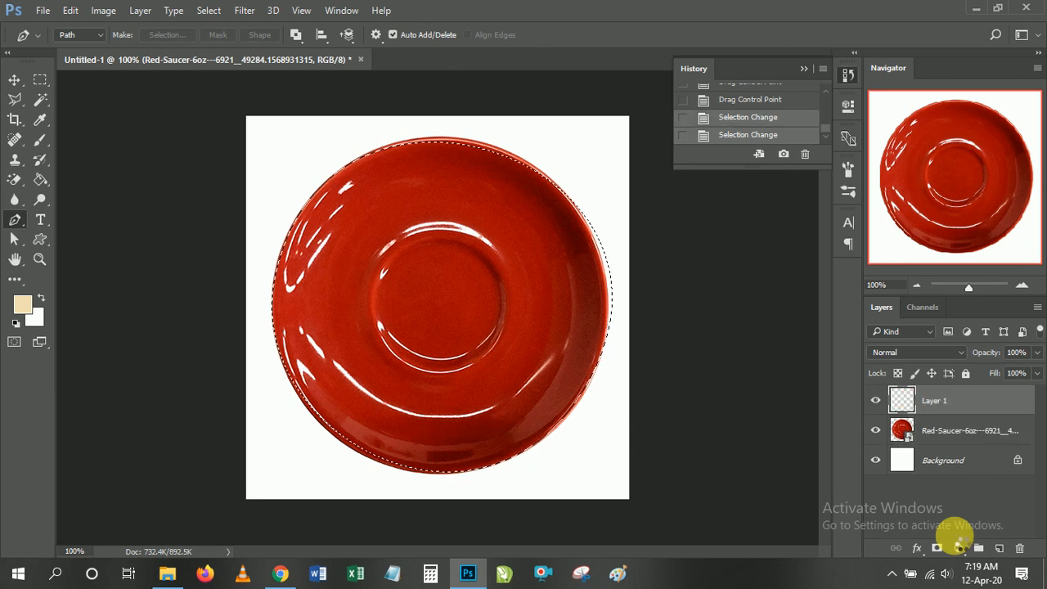
pyautogui.click(878, 432)
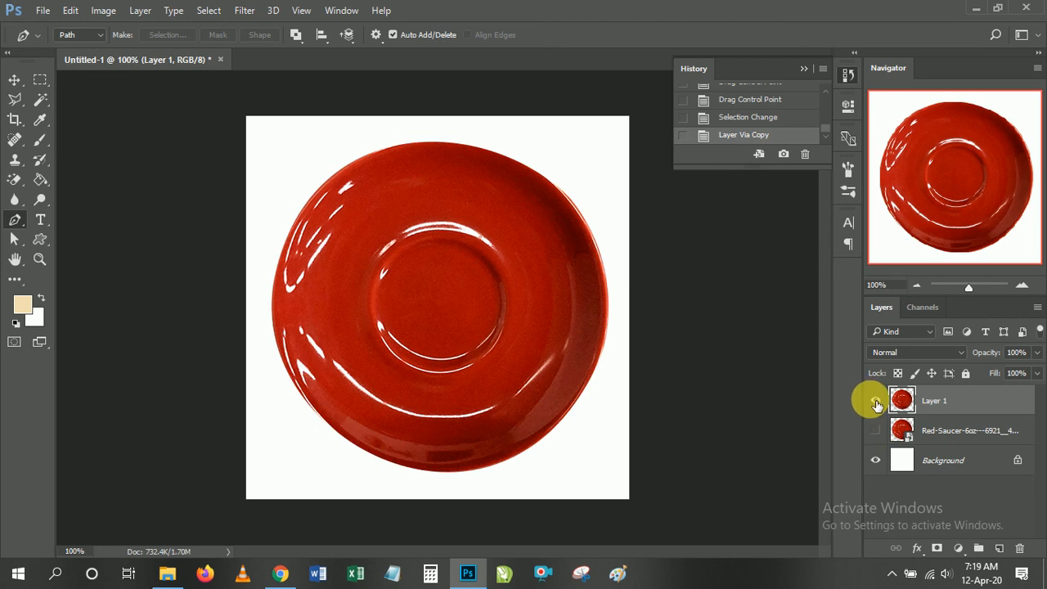
pyautogui.click(878, 404)
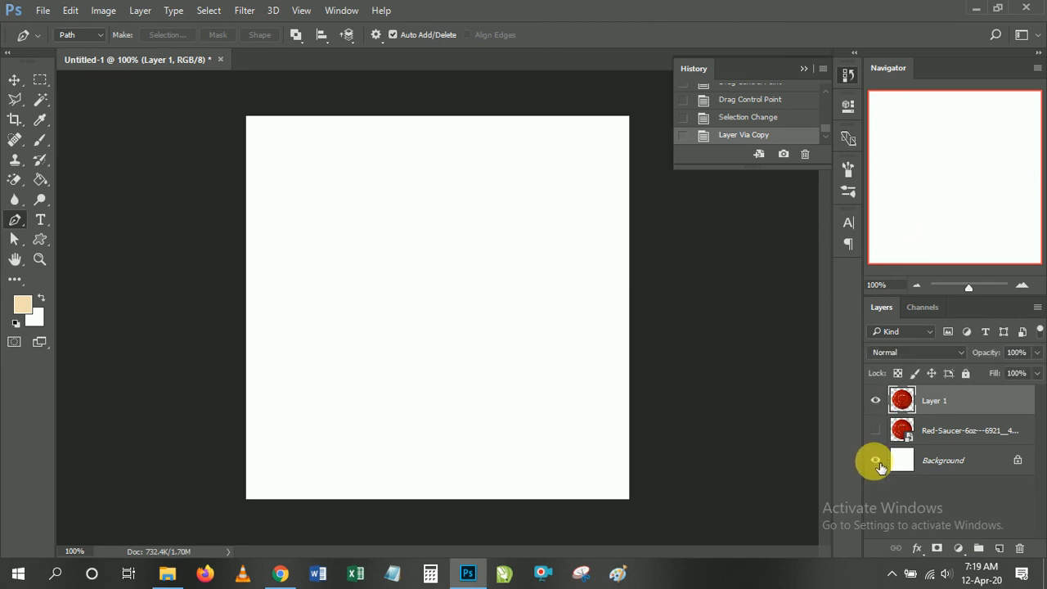
# Hide the Background layer to check the cut-out saucer against transparency, and activate the Move tool.
pyautogui.click(877, 464)
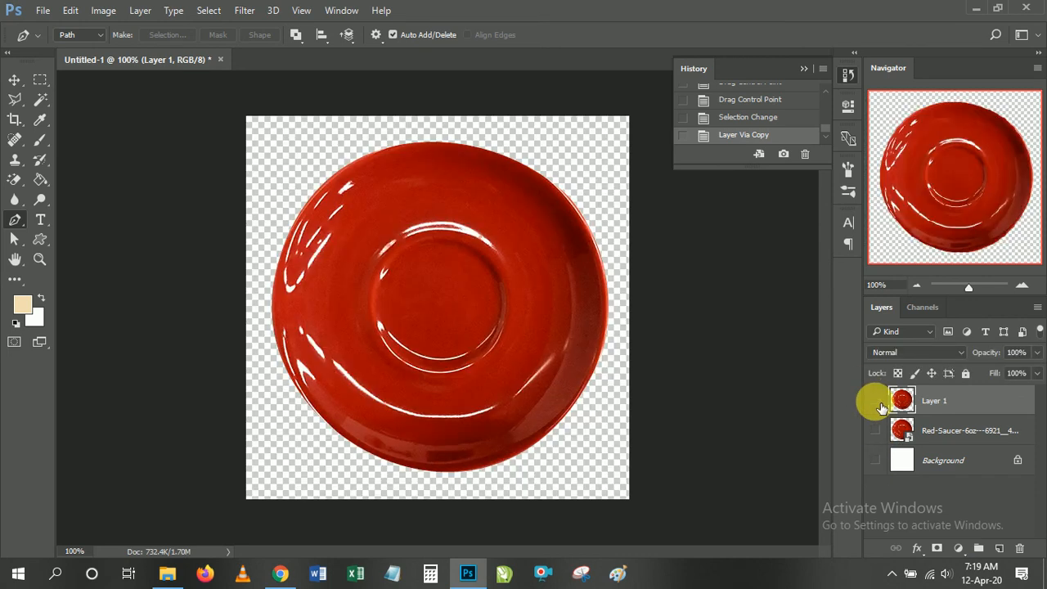
pyautogui.click(879, 402)
pyautogui.click(879, 401)
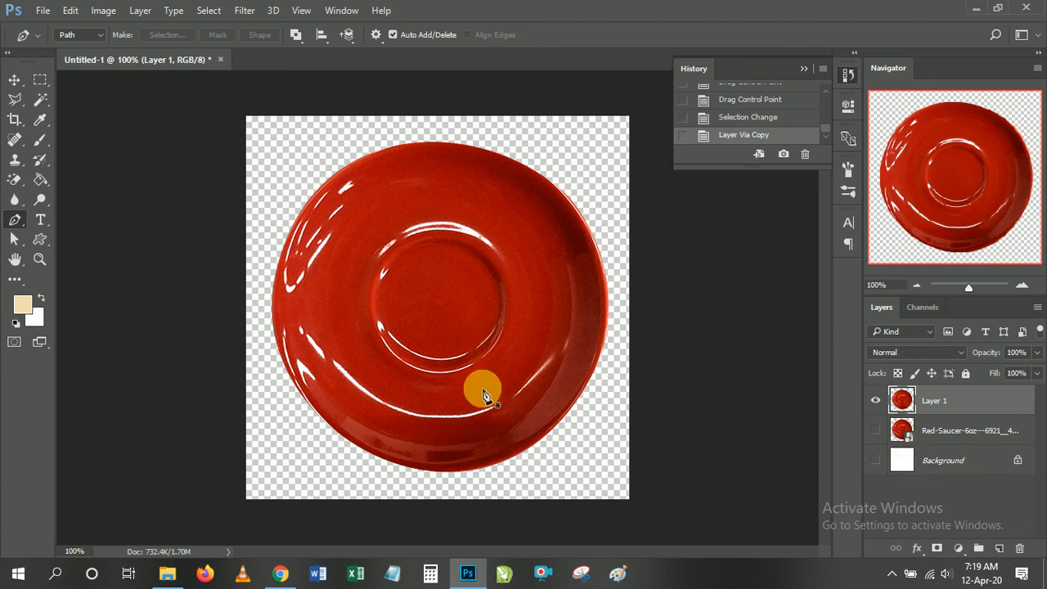
pyautogui.click(18, 81)
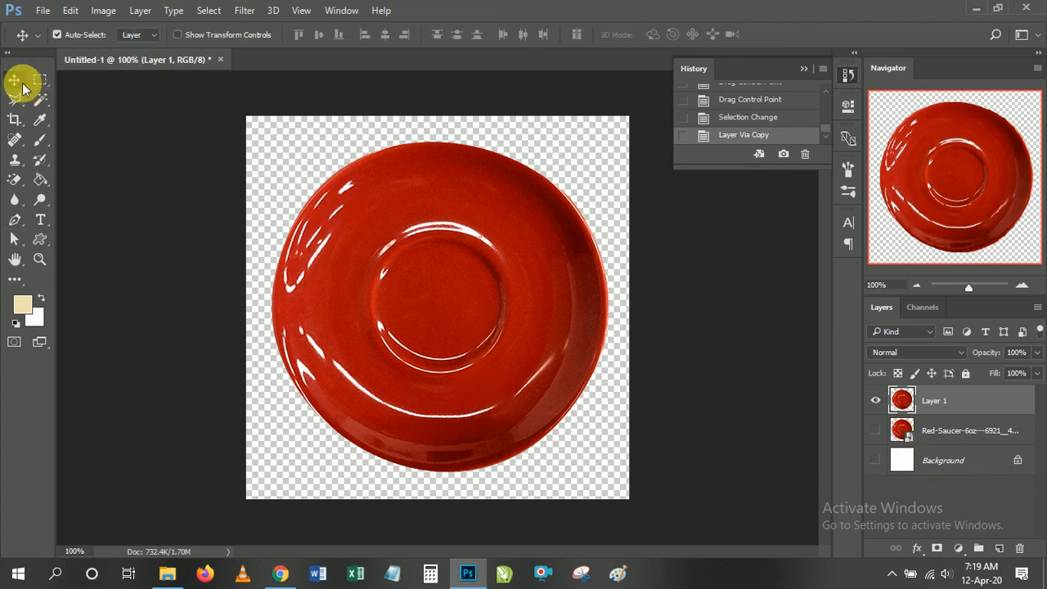